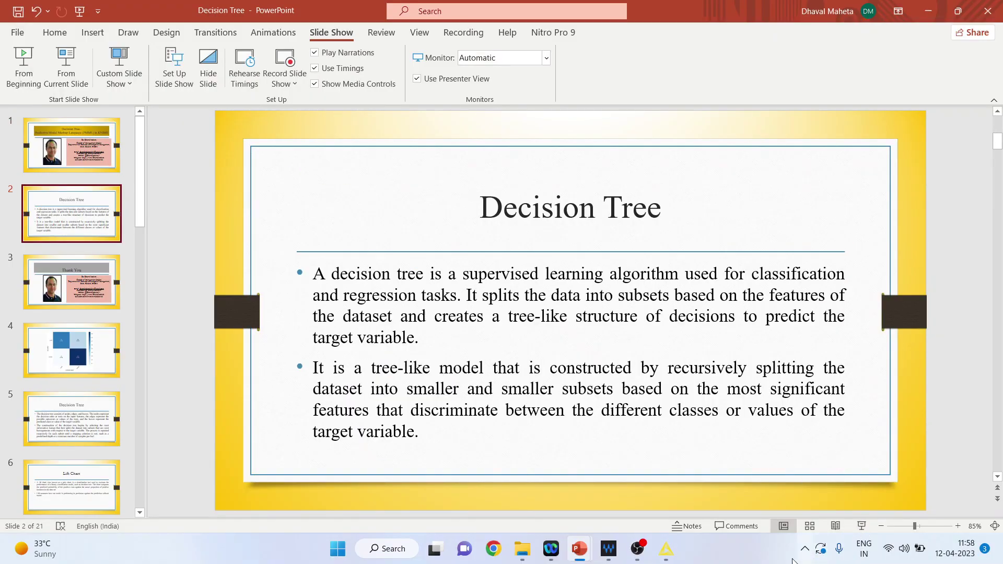
# Clear the 'decision' search in the Node Repository and expand the IO category
pyautogui.click(666, 548)
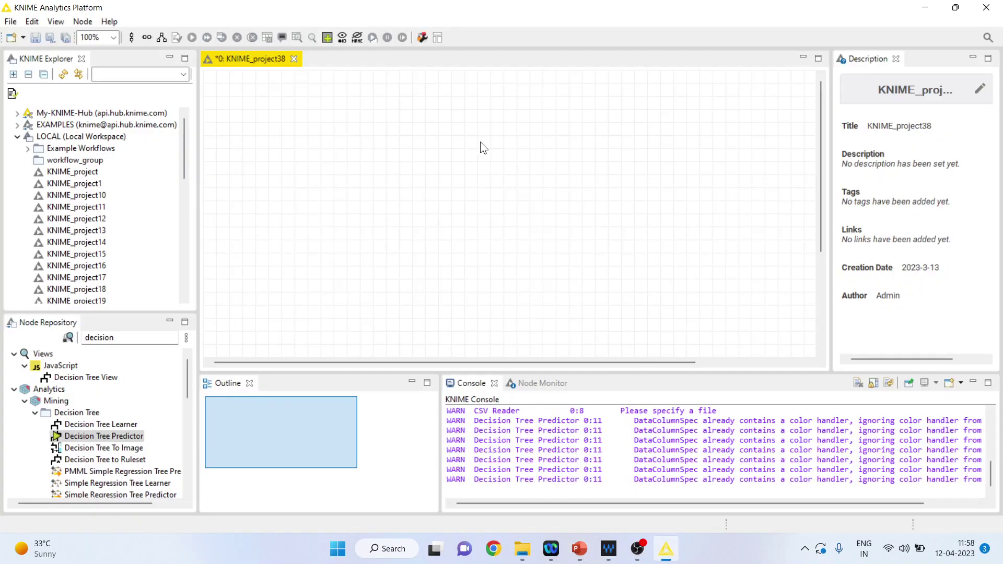
pyautogui.click(125, 337)
pyautogui.press('BackSpace')
pyautogui.press('BackSpace')
pyautogui.press('BackSpace')
pyautogui.press('BackSpace')
pyautogui.press('BackSpace')
pyautogui.press('BackSpace')
pyautogui.press('BackSpace')
pyautogui.press('BackSpace')
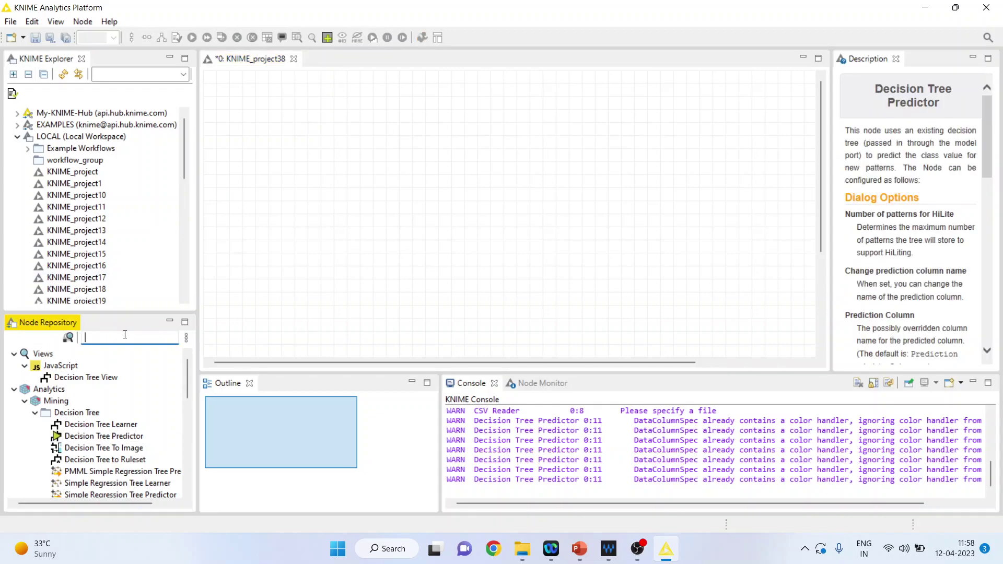
pyautogui.click(14, 355)
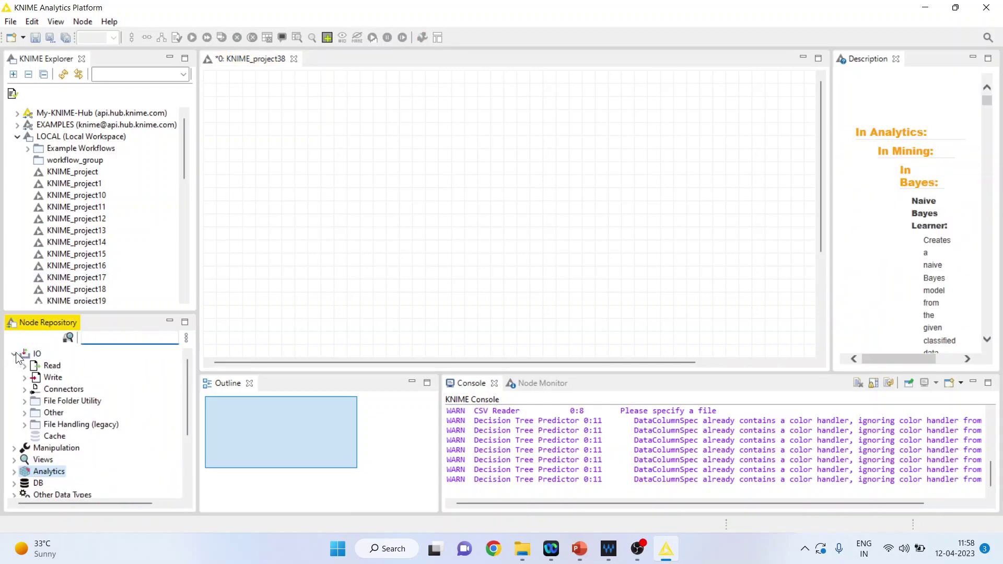
pyautogui.click(14, 354)
pyautogui.click(14, 354)
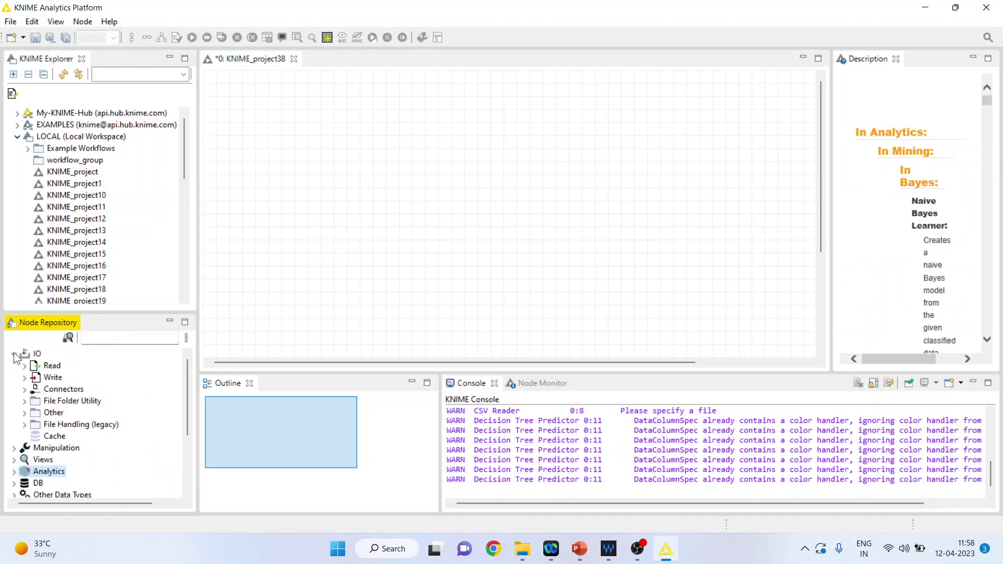
# Add a CSV Reader from IO > Read and move it to the canvas top-left
pyautogui.click(52, 366)
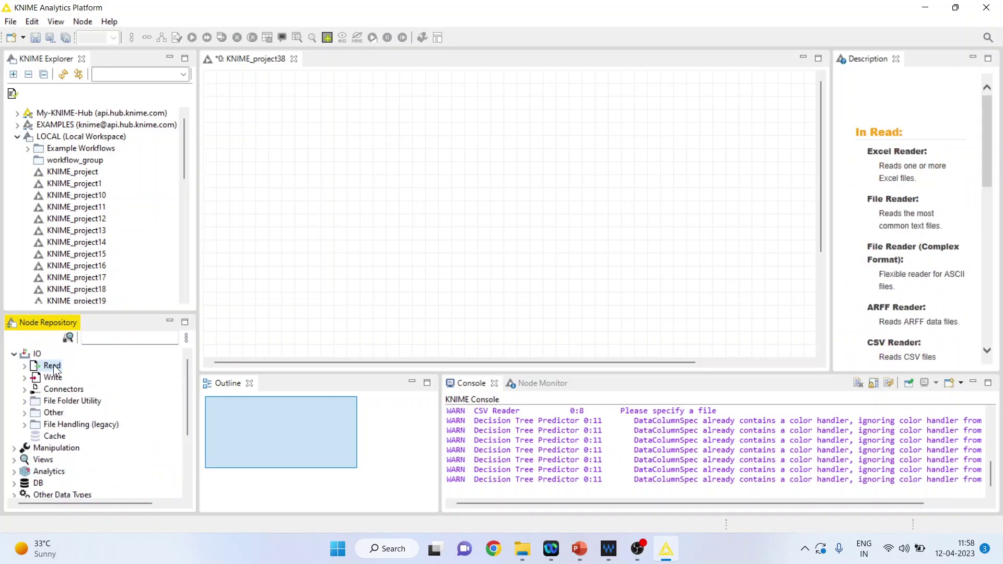
pyautogui.click(25, 366)
pyautogui.doubleClick(80, 412)
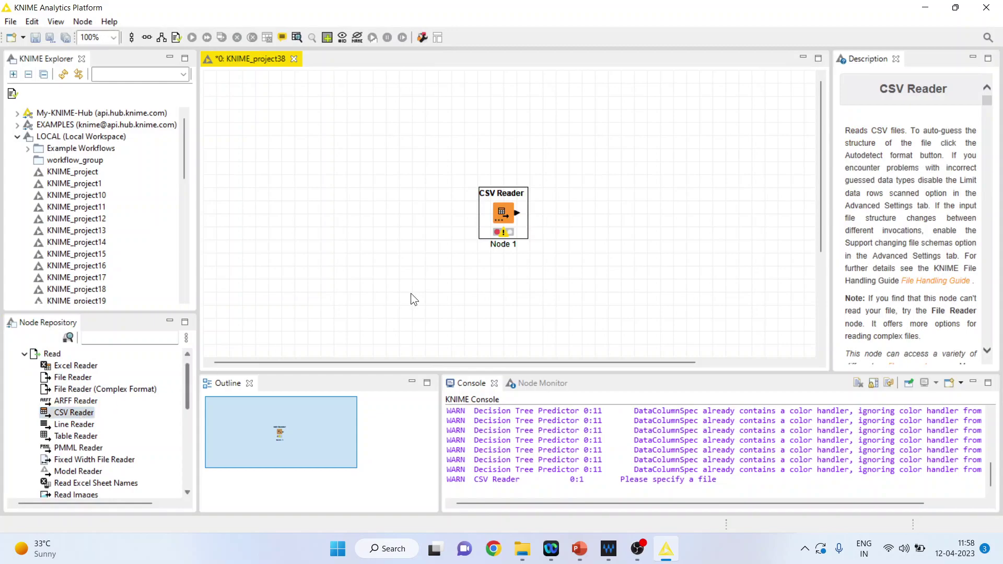
pyautogui.moveTo(487, 211); pyautogui.dragTo(258, 132)
pyautogui.click(403, 194)
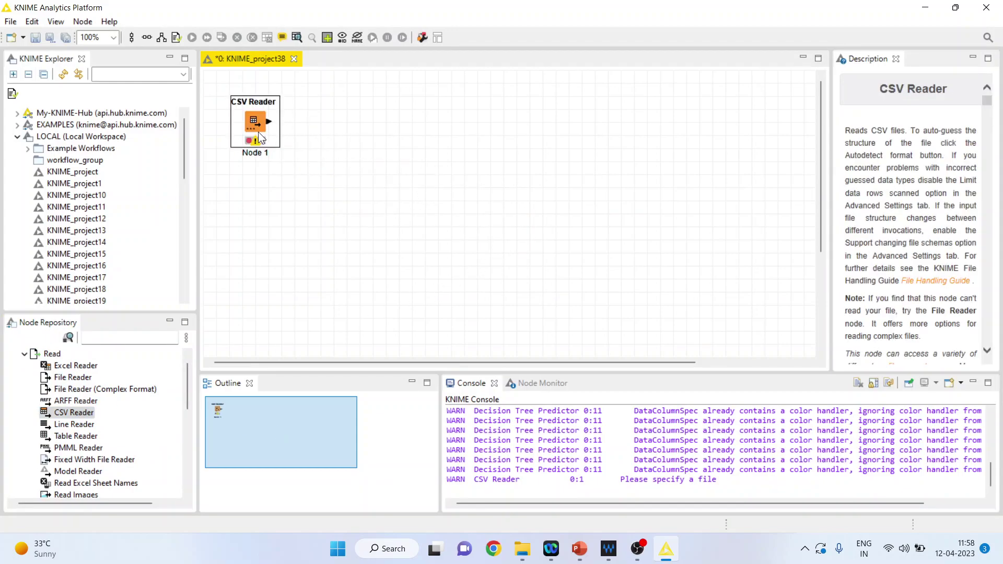
# Set the CSV Reader to read D:\Research Methodology\Predictive Analytics\Knime\Data\heart1.csv and confirm
pyautogui.doubleClick(258, 132)
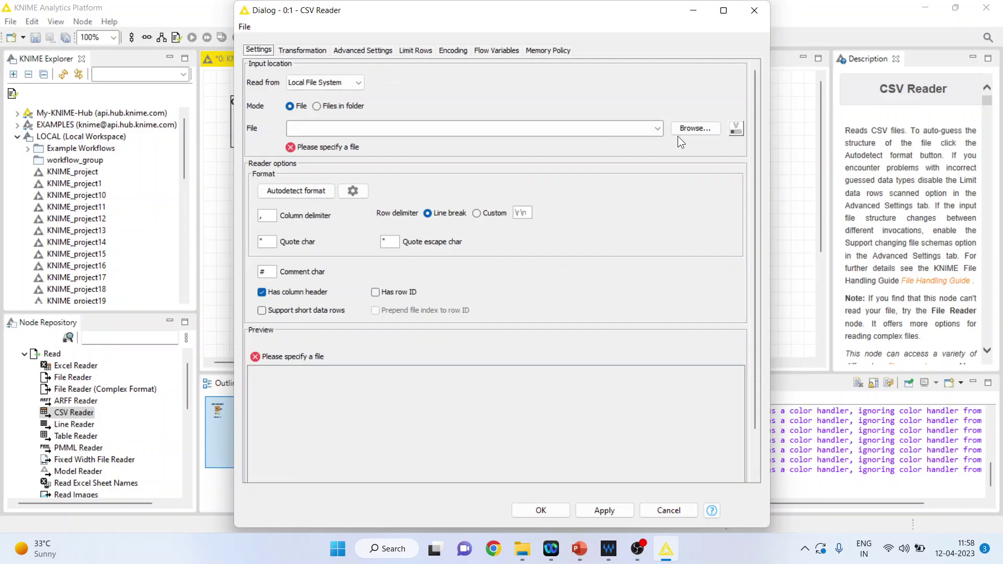
pyautogui.click(688, 129)
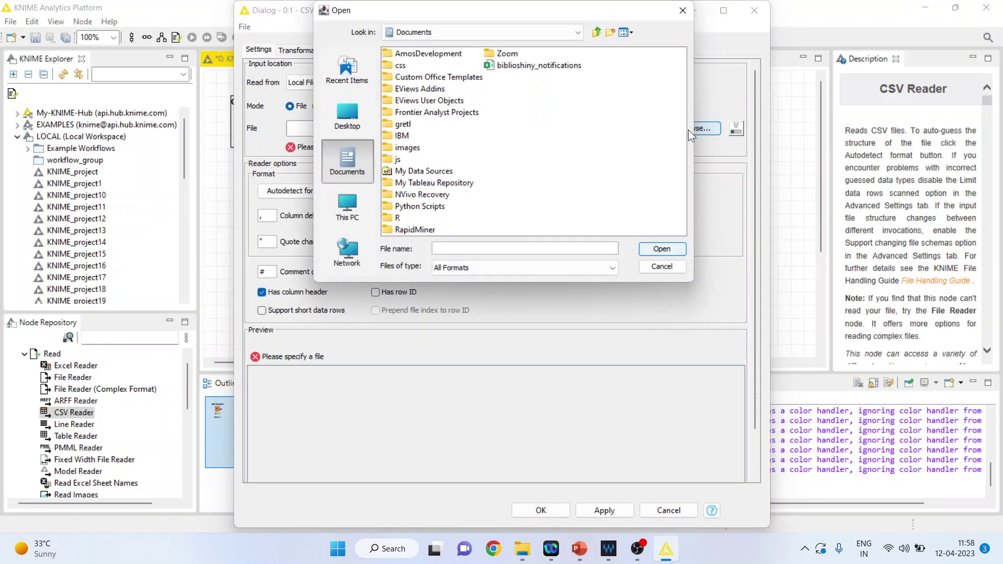
pyautogui.click(578, 32)
pyautogui.click(500, 59)
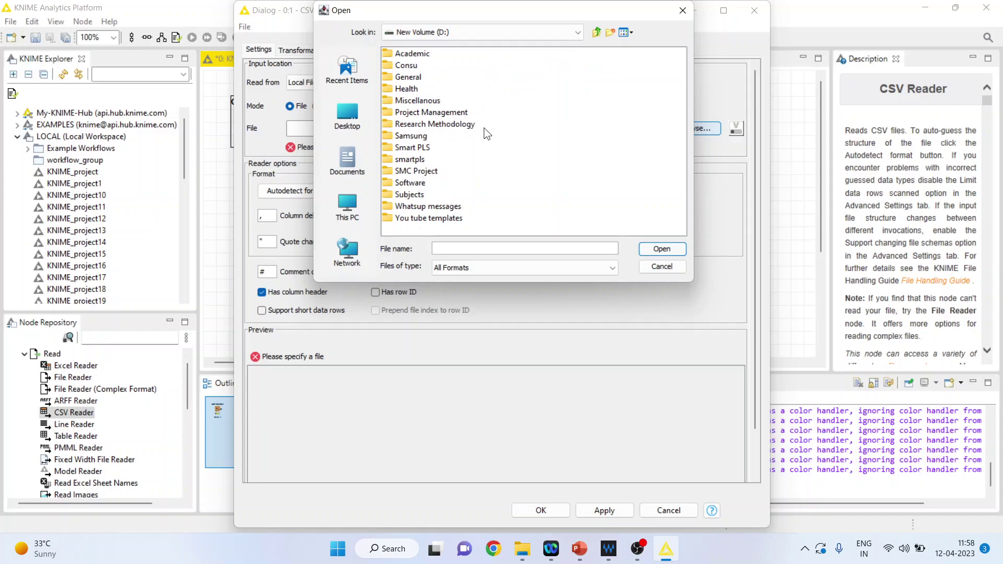
pyautogui.doubleClick(455, 125)
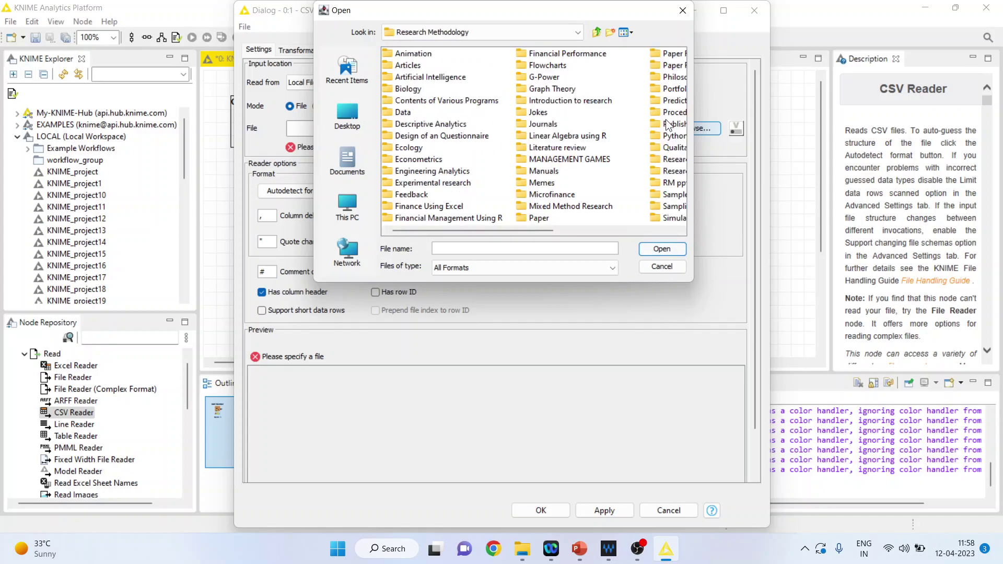
pyautogui.doubleClick(658, 101)
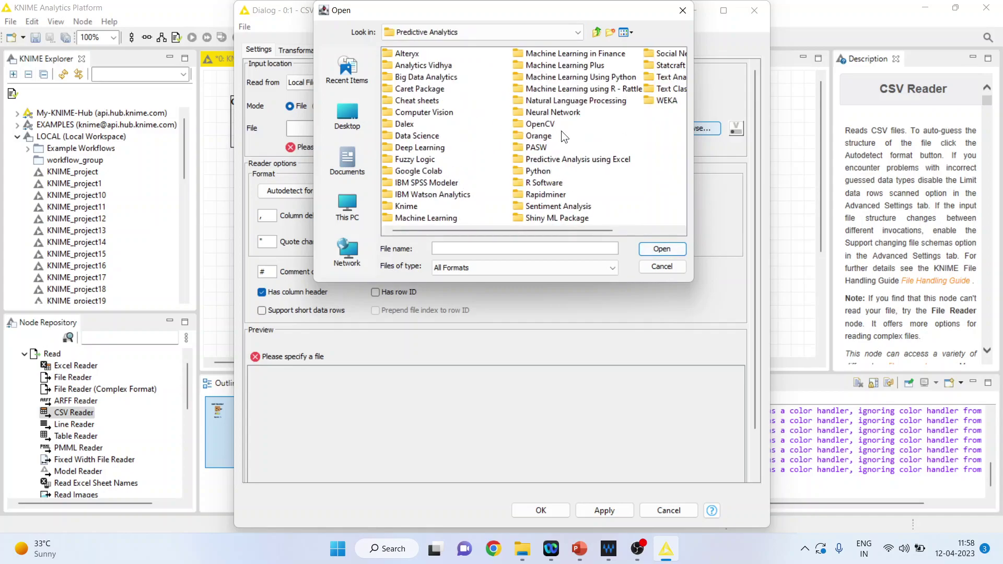
pyautogui.doubleClick(405, 206)
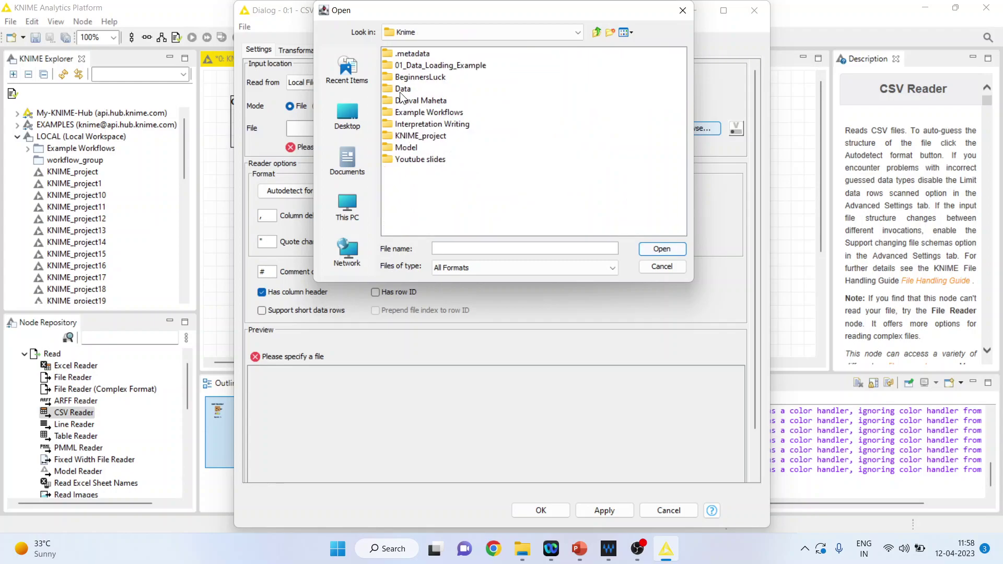
pyautogui.doubleClick(399, 89)
pyautogui.click(400, 65)
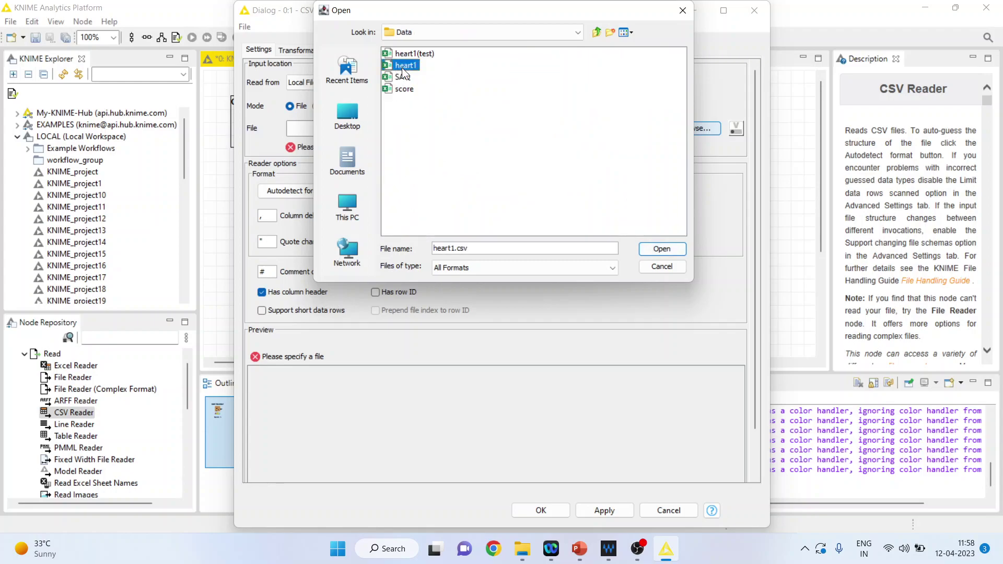
pyautogui.click(659, 248)
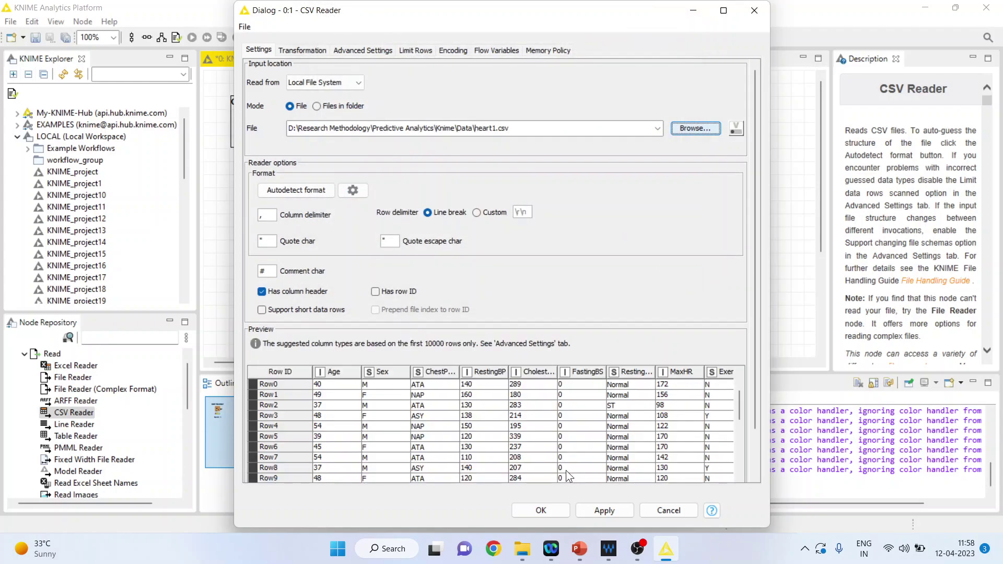
pyautogui.click(556, 509)
# Execute the CSV Reader and open its File Table output
pyautogui.rightClick(257, 124)
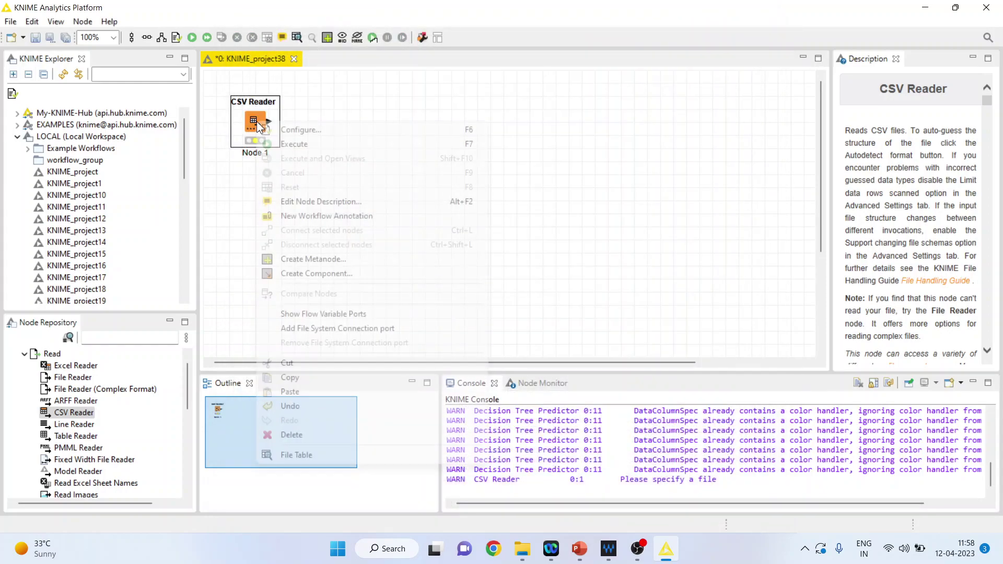
pyautogui.click(294, 144)
pyautogui.rightClick(255, 127)
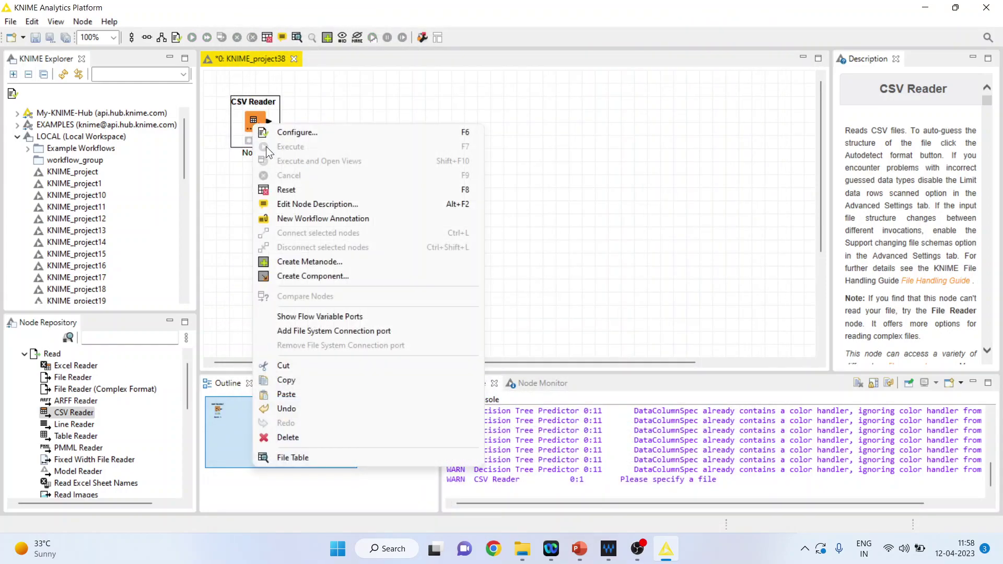
pyautogui.click(334, 459)
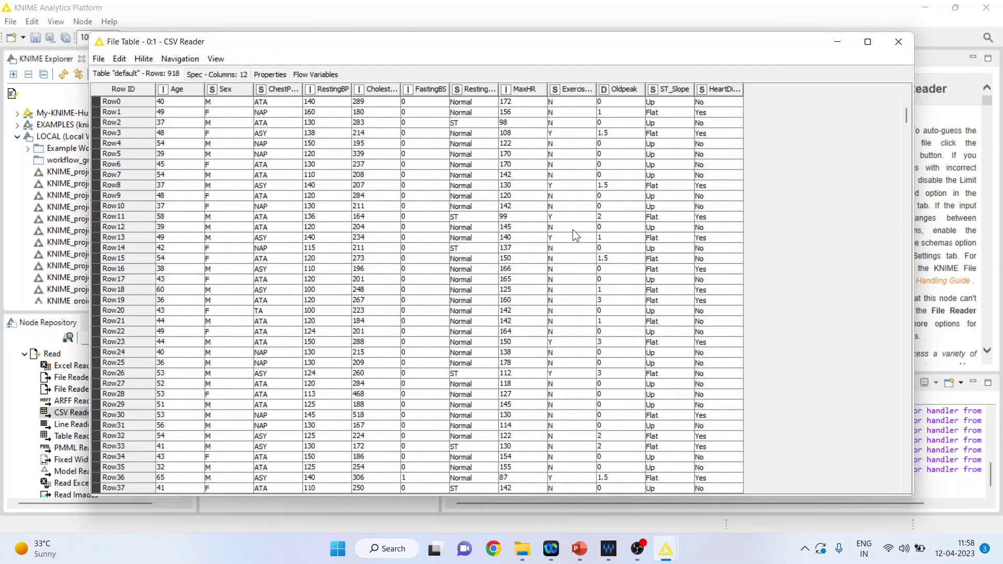
# Select values in the HeartDisease, Age, RestingBP, Cholesterol and MaxHR columns to inspect them
pyautogui.moveTo(720, 102); pyautogui.dragTo(720, 358)
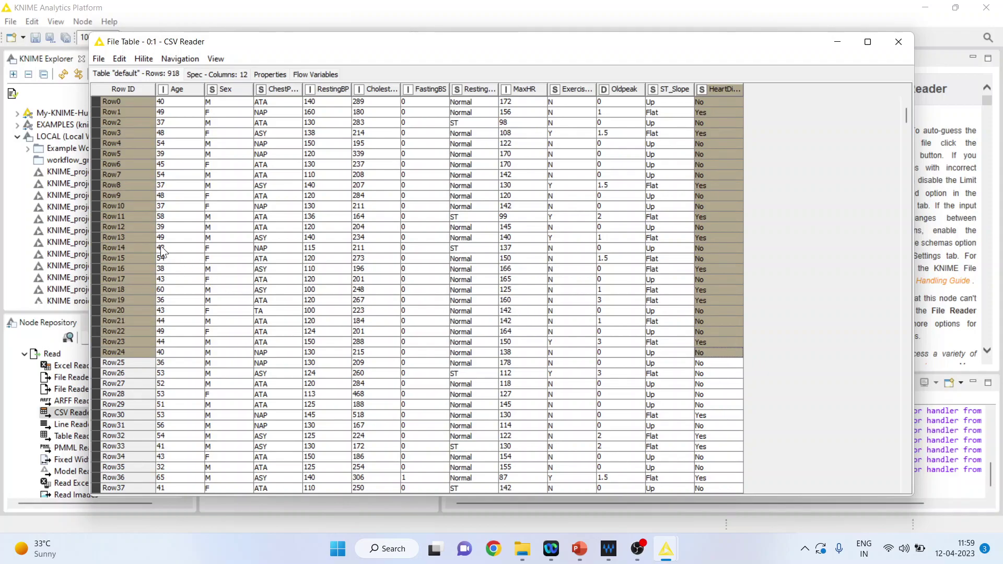
pyautogui.moveTo(173, 113); pyautogui.dragTo(209, 360)
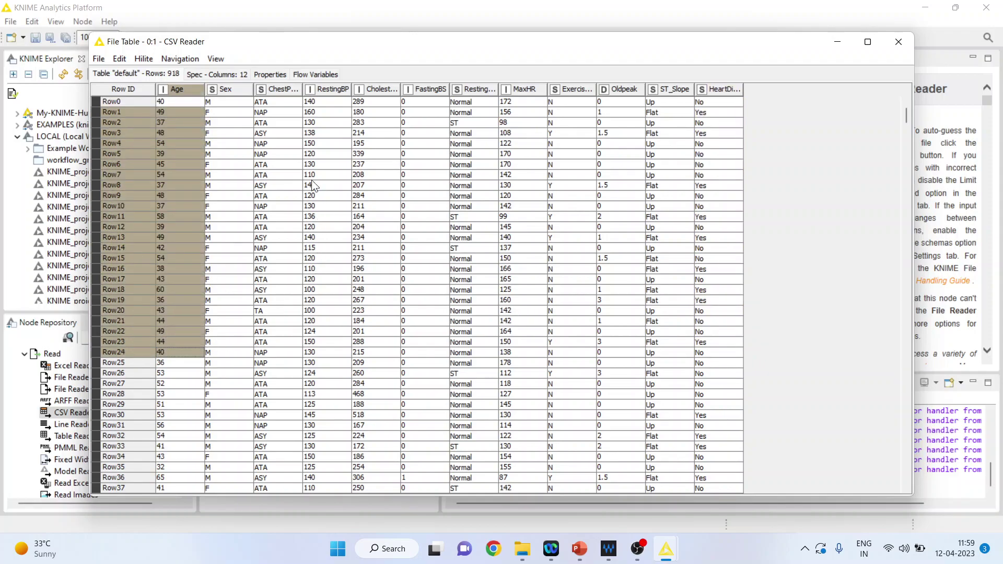
pyautogui.moveTo(315, 145); pyautogui.dragTo(329, 372)
pyautogui.moveTo(370, 152); pyautogui.dragTo(372, 372)
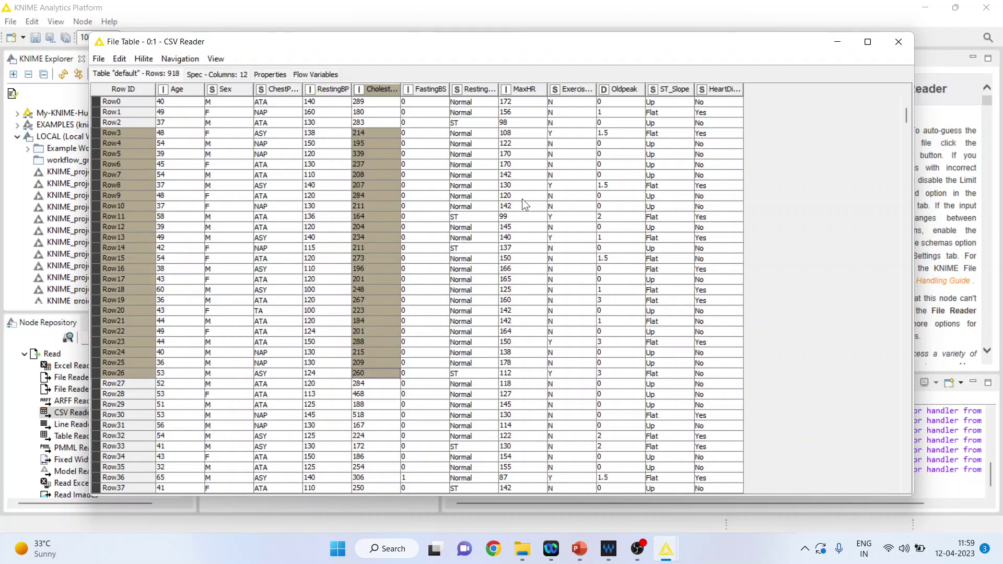
pyautogui.moveTo(506, 154); pyautogui.dragTo(506, 366)
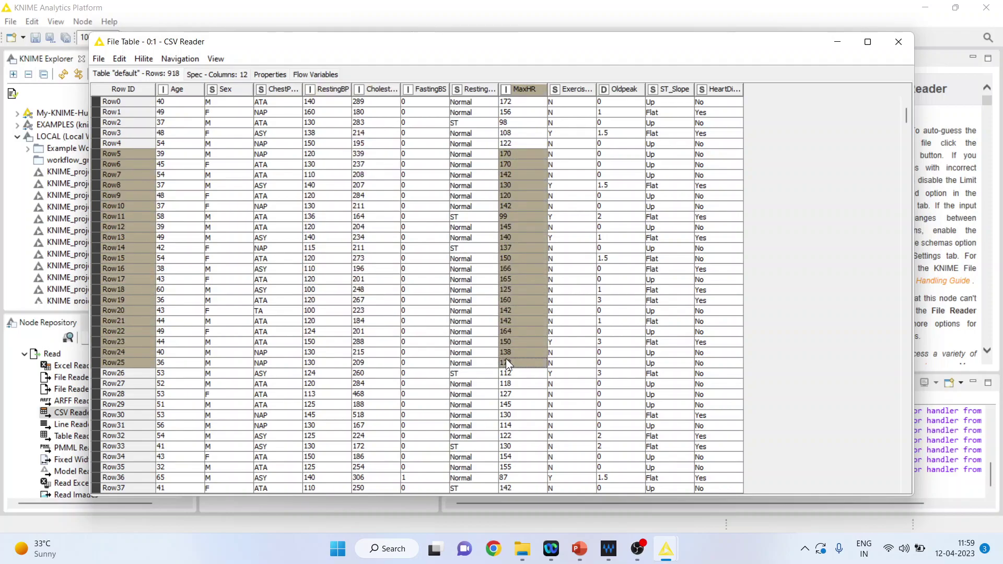
# Close the table, add a Column Filter after the CSV Reader via a 'column' search, and configure it
pyautogui.click(896, 42)
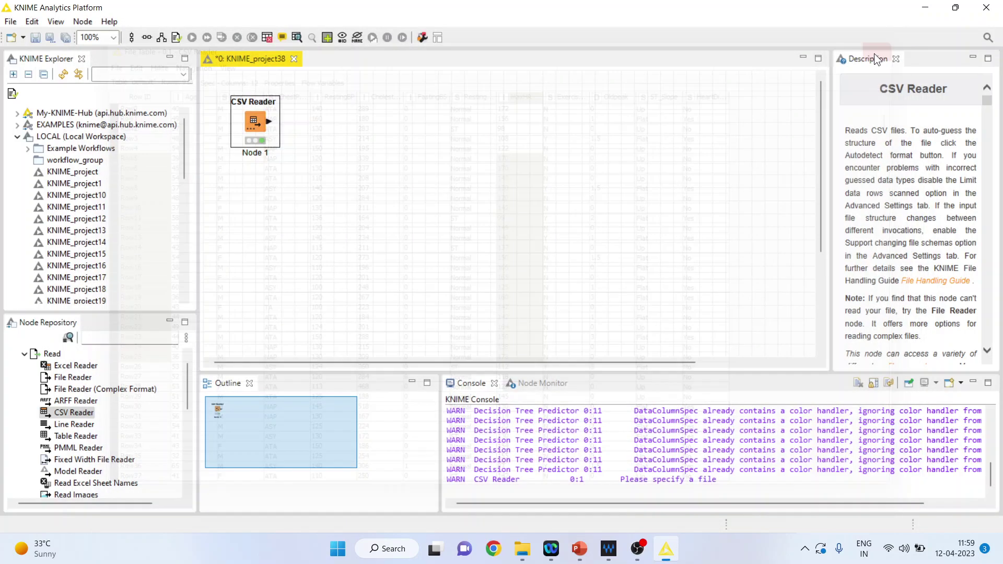
pyautogui.click(122, 339)
pyautogui.write('c')
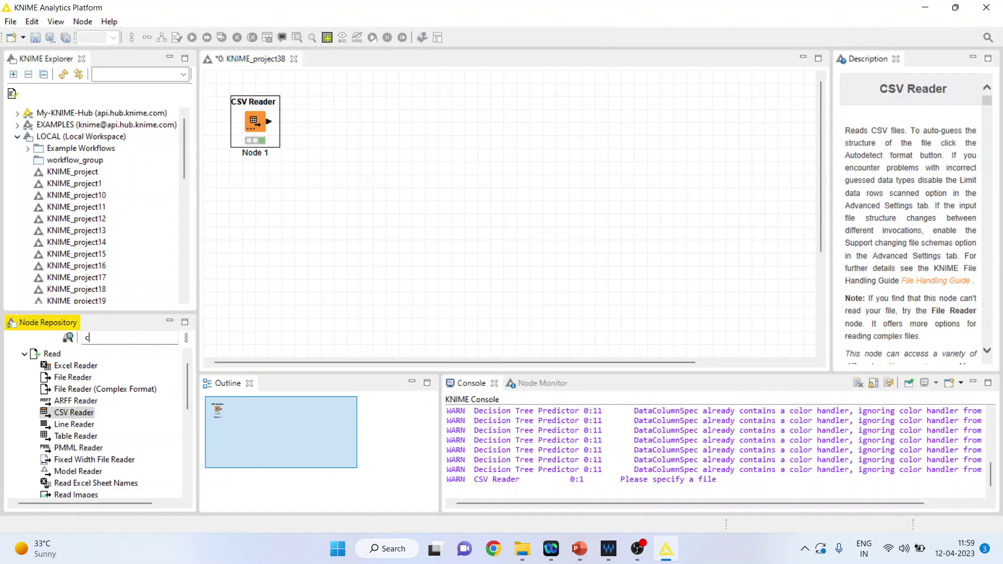
pyautogui.write('olumn')
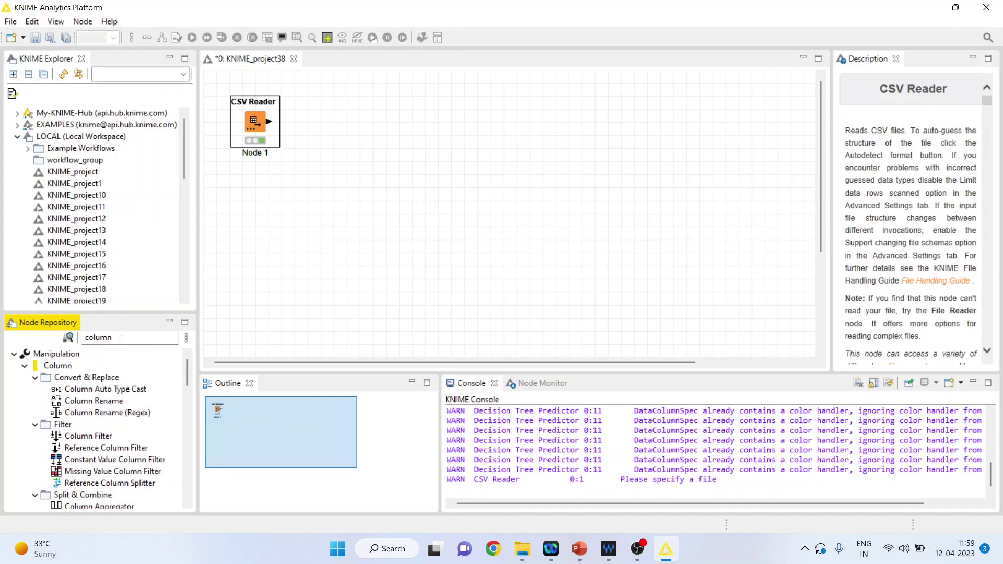
pyautogui.moveTo(87, 436); pyautogui.dragTo(320, 123)
pyautogui.rightClick(324, 127)
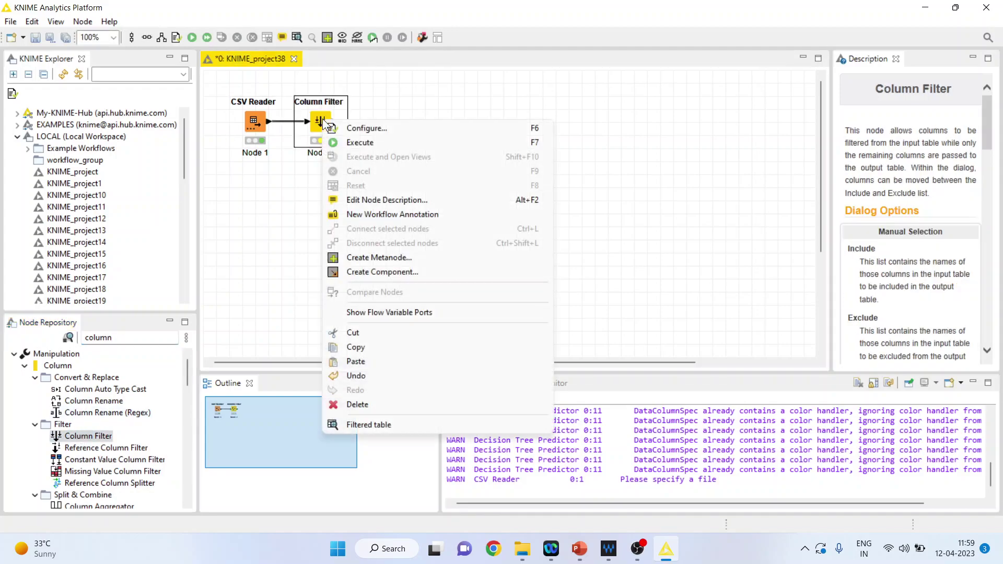
pyautogui.click(387, 133)
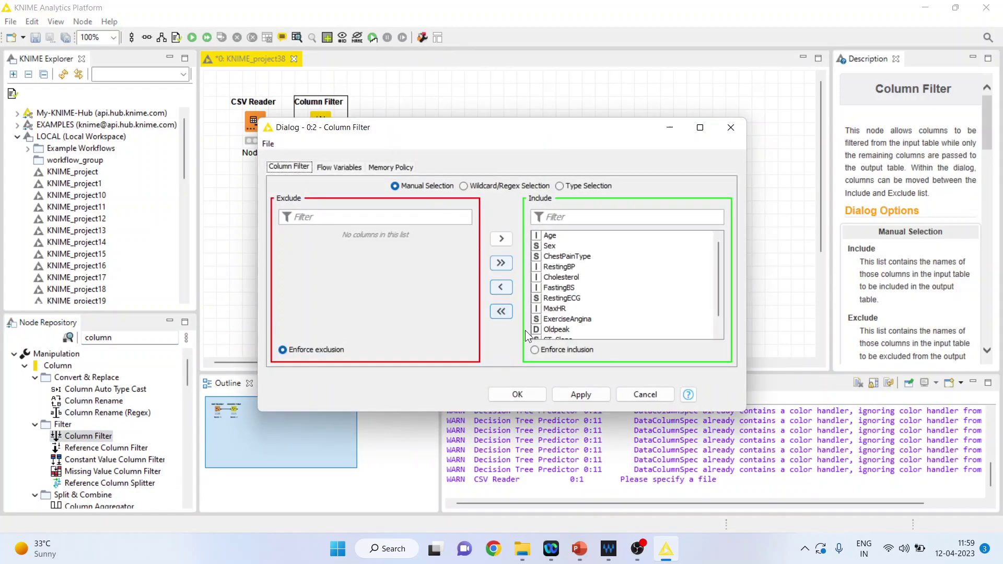
# Exclude all columns, then include Age, RestingBP, Cholesterol, MaxHR and HeartDisease
pyautogui.click(501, 311)
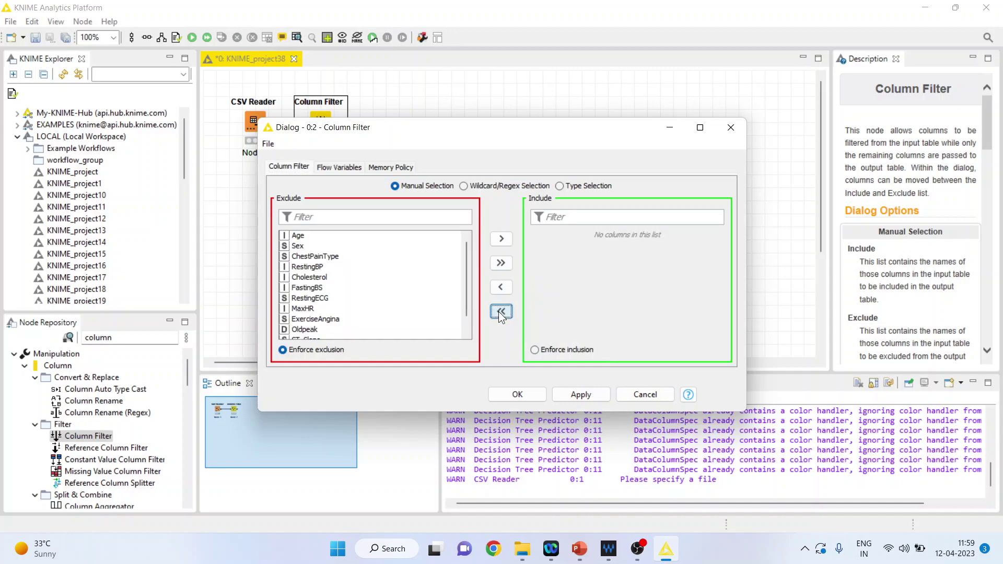
pyautogui.click(300, 235)
pyautogui.click(500, 239)
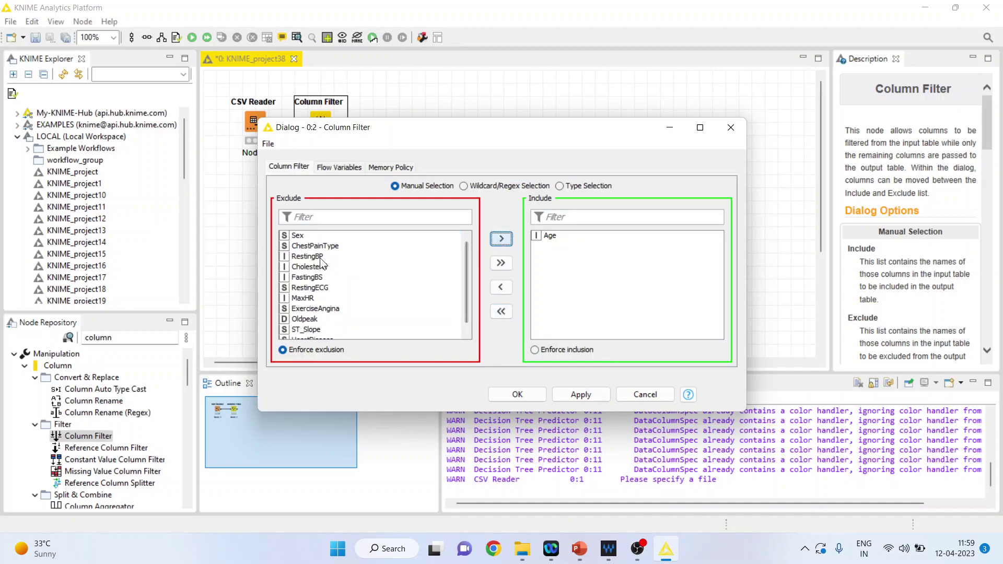
pyautogui.click(329, 256)
pyautogui.click(500, 238)
pyautogui.click(313, 256)
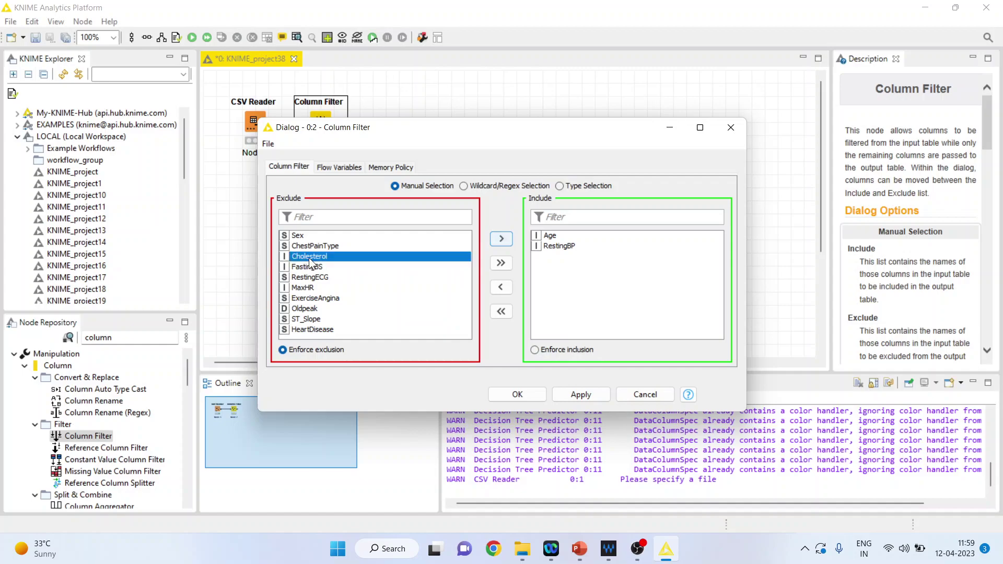
pyautogui.click(500, 239)
pyautogui.doubleClick(314, 276)
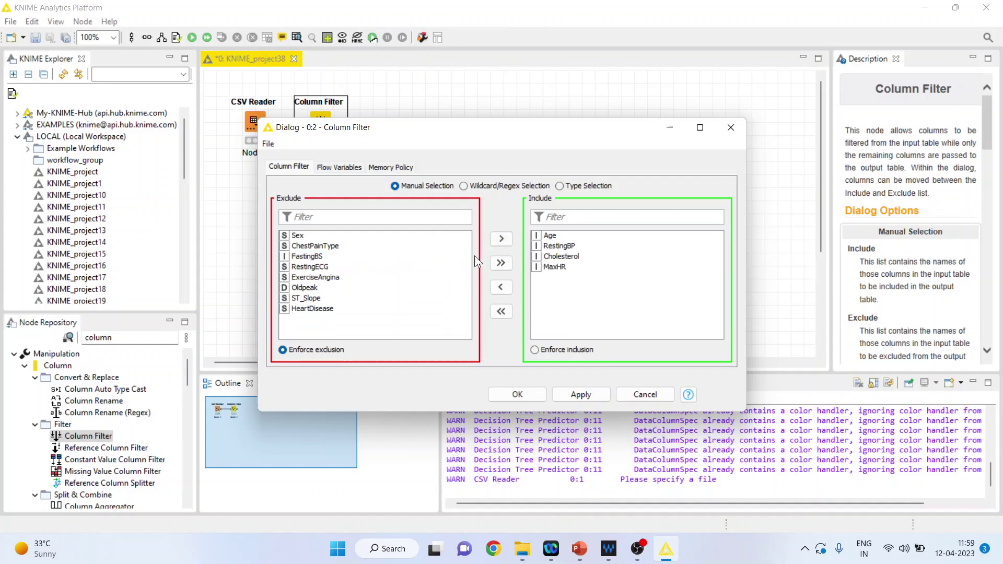
pyautogui.click(329, 308)
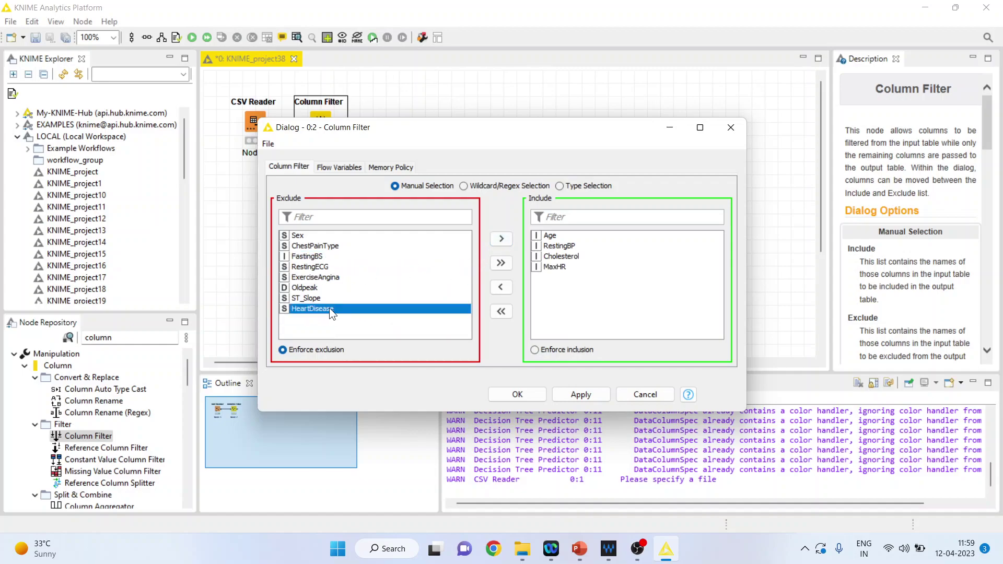
pyautogui.click(500, 239)
# Confirm the Column Filter settings and execute the node
pyautogui.click(517, 395)
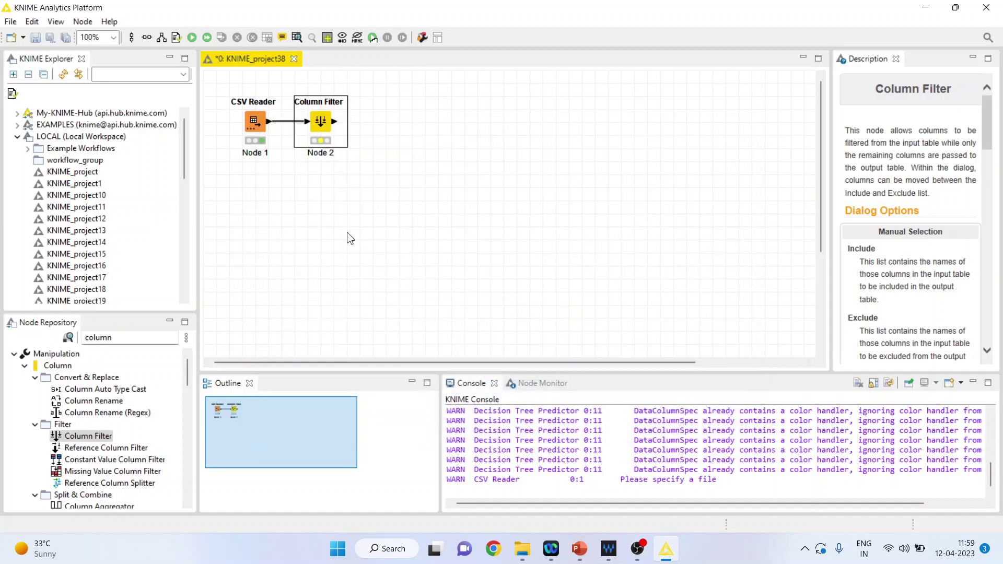
pyautogui.rightClick(320, 137)
pyautogui.click(377, 146)
# Add a Color Manager after the Column Filter, accepting HeartDisease colours No green, Yes red
pyautogui.click(124, 338)
pyautogui.press('BackSpace')
pyautogui.press('BackSpace')
pyautogui.press('BackSpace')
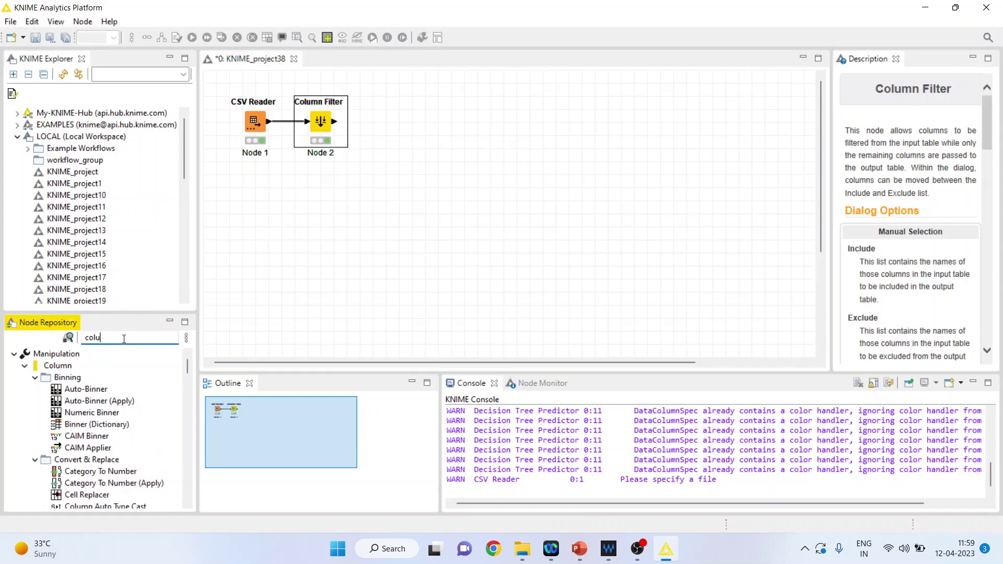
pyautogui.write('or mana')
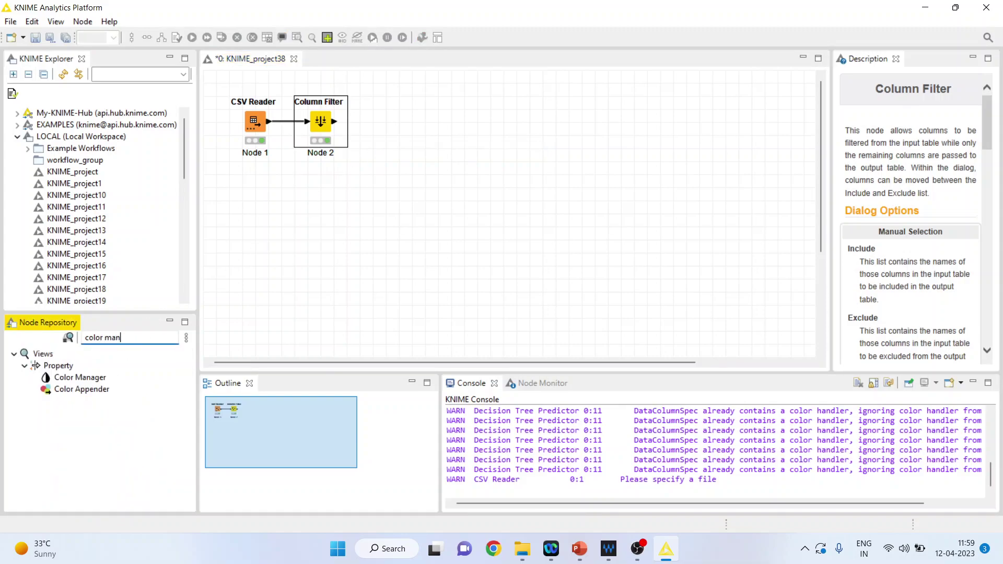
pyautogui.doubleClick(105, 380)
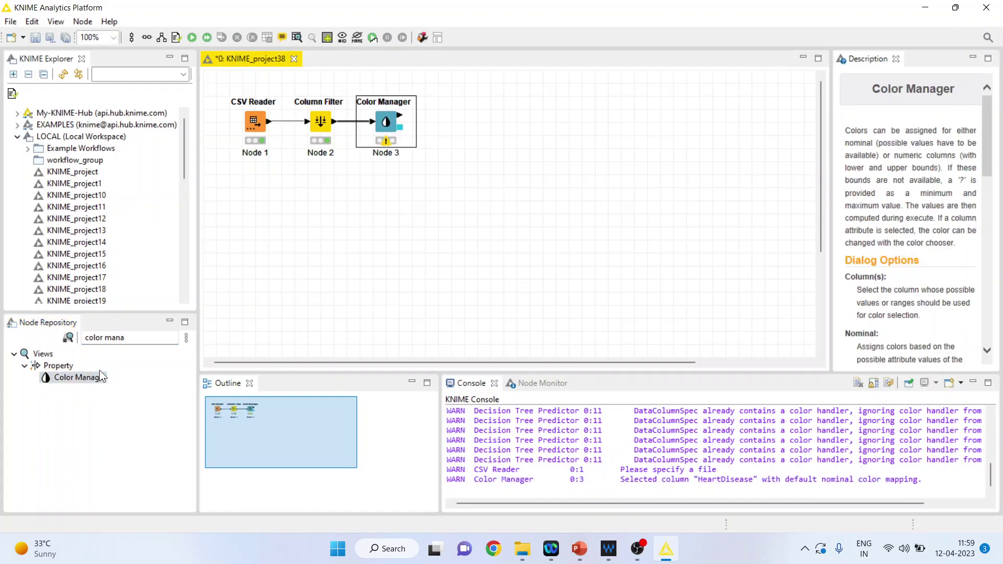
pyautogui.rightClick(389, 126)
pyautogui.click(428, 131)
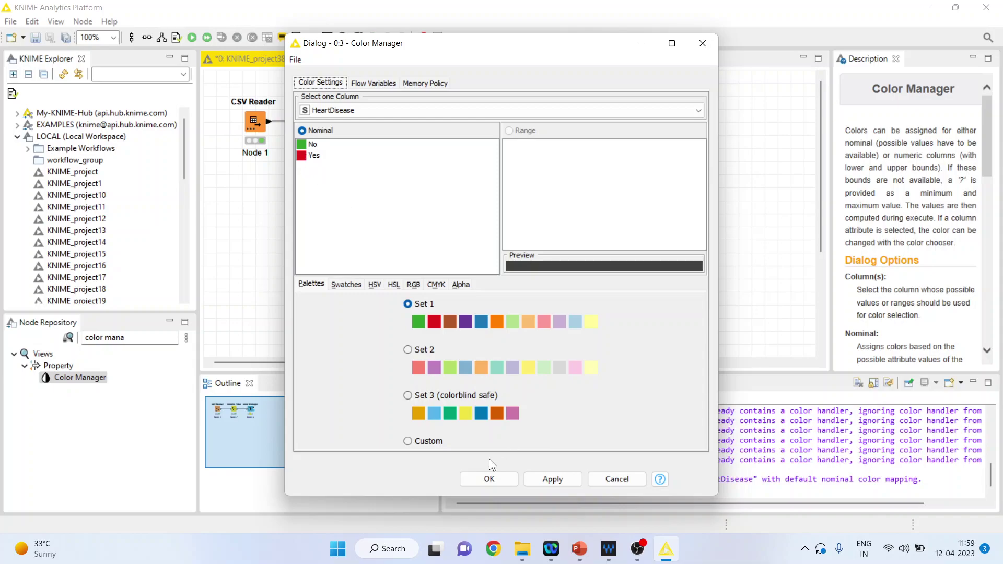
pyautogui.click(489, 479)
# Execute the Color Manager and clear the node search text
pyautogui.rightClick(386, 123)
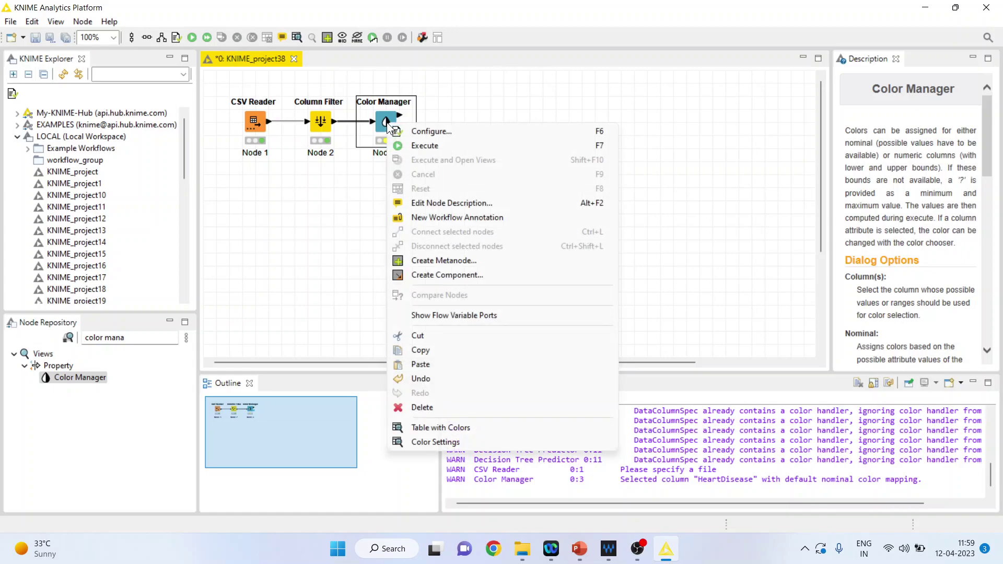
pyautogui.click(444, 149)
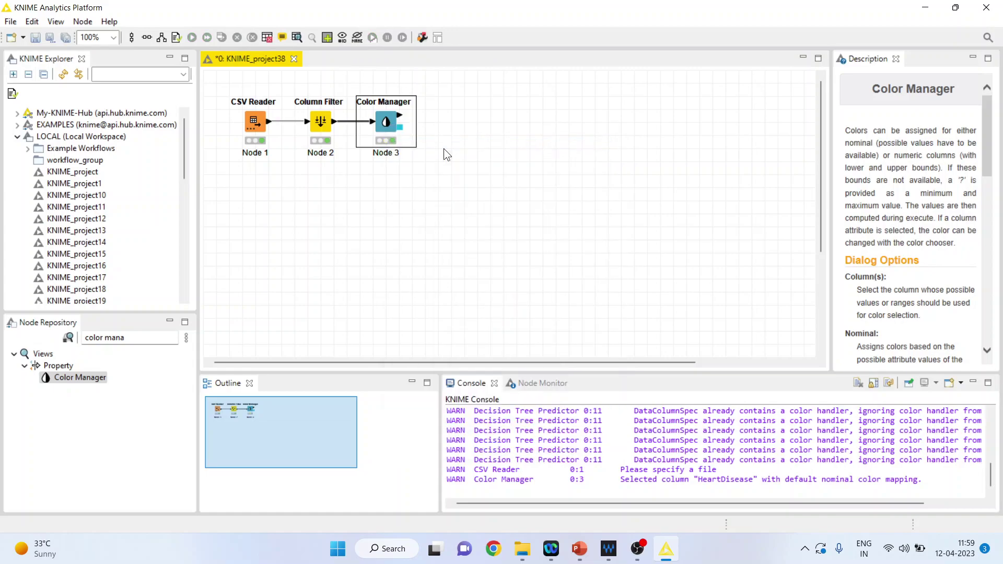
pyautogui.click(142, 338)
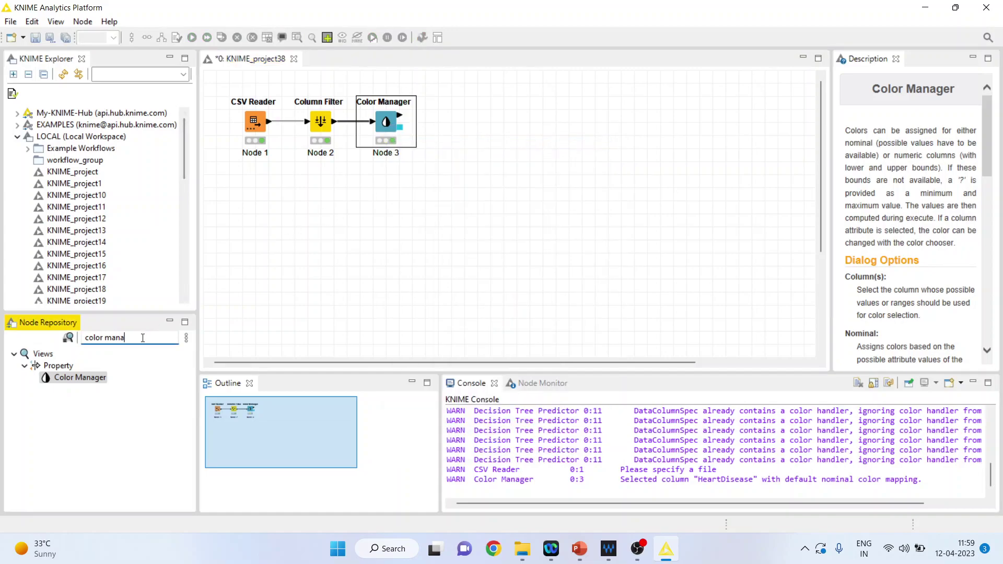
pyautogui.press('BackSpace')
pyautogui.press('BackSpace')
pyautogui.press('BackSpace')
pyautogui.press('BackSpace')
pyautogui.press('BackSpace')
pyautogui.press('BackSpace')
pyautogui.press('BackSpace')
pyautogui.press('BackSpace')
pyautogui.press('BackSpace')
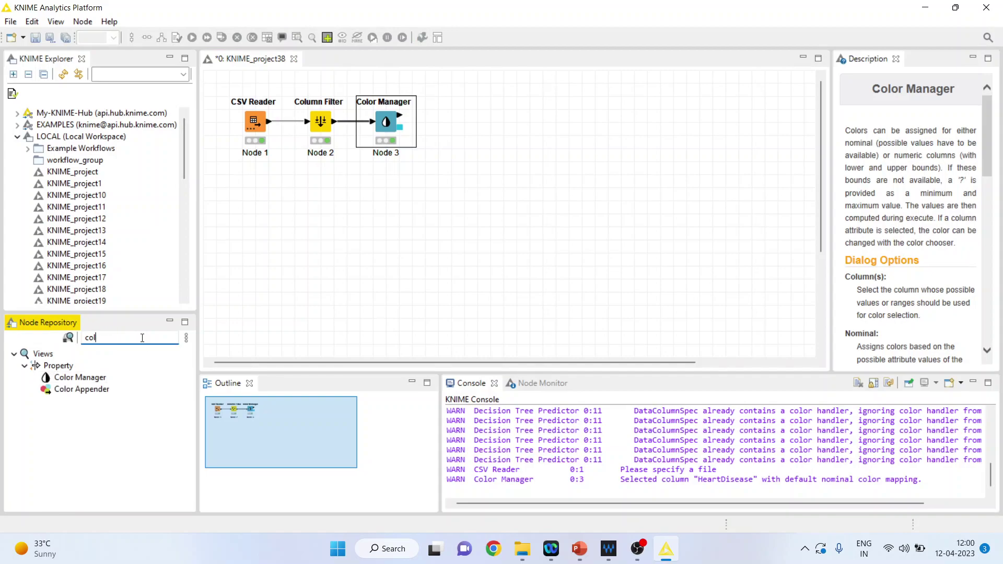
# Add a Decision Tree Learner with HeartDisease as class and Gini index, then execute it
pyautogui.press('BackSpace')
pyautogui.write('decis')
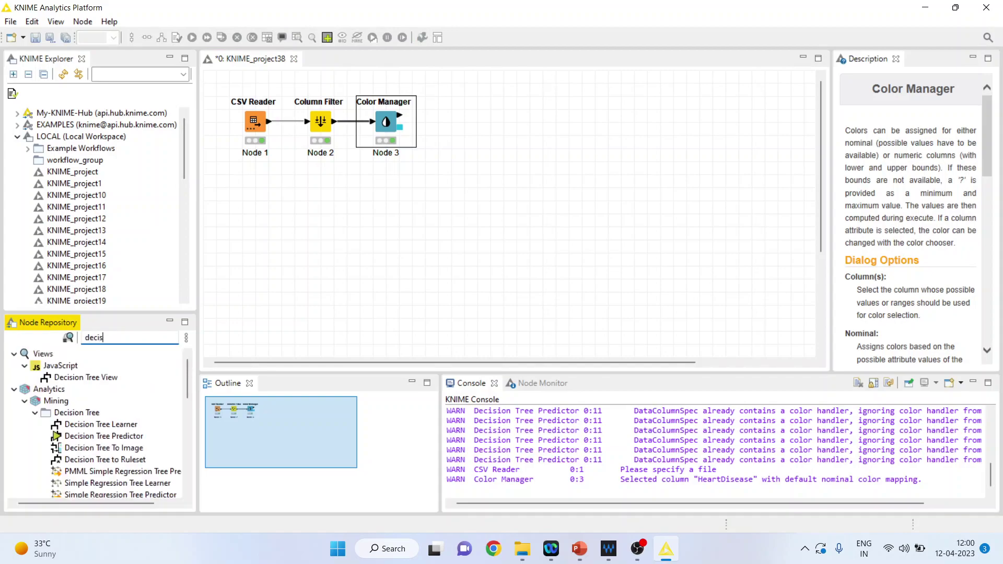
pyautogui.write('ion')
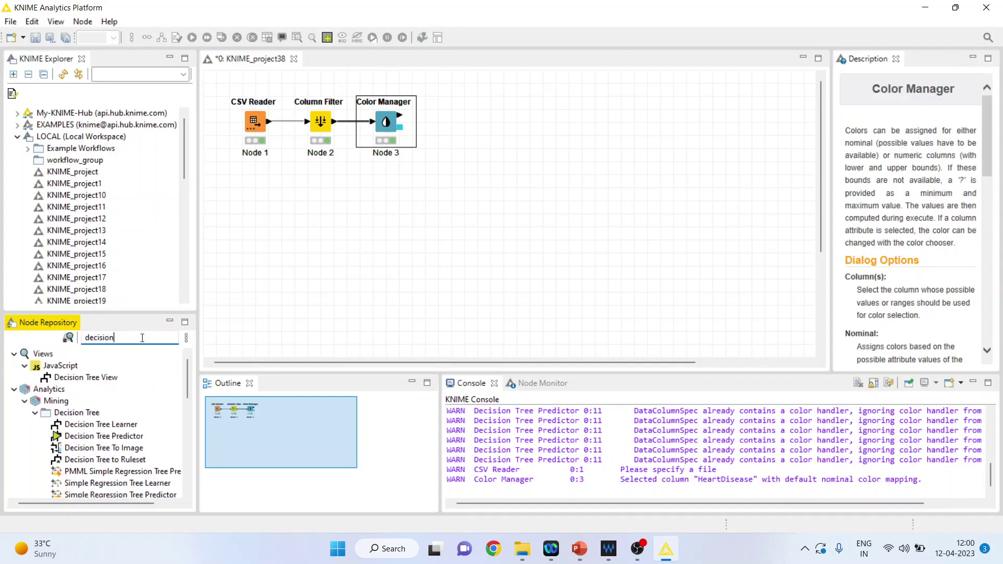
pyautogui.doubleClick(115, 425)
pyautogui.rightClick(459, 125)
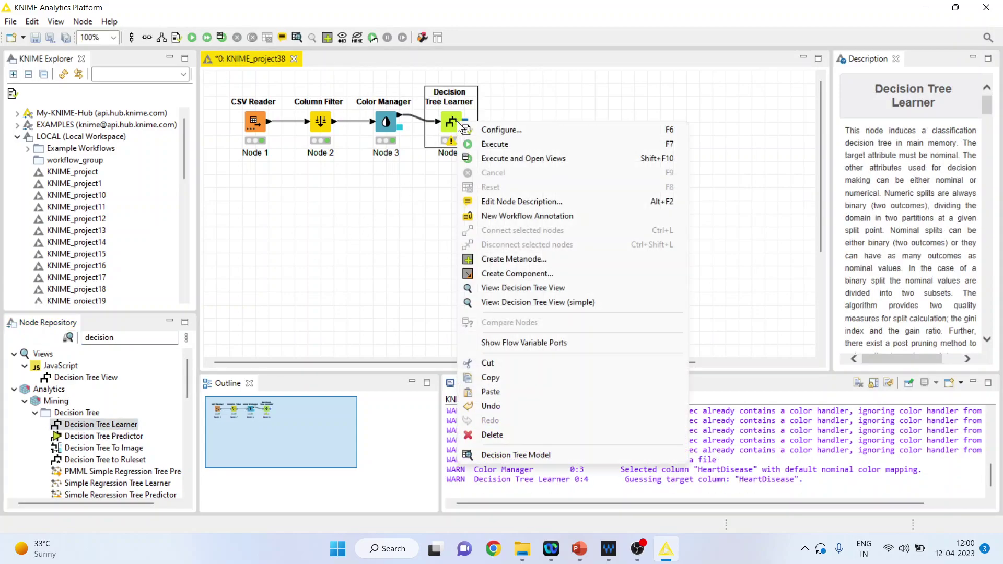
pyautogui.click(527, 130)
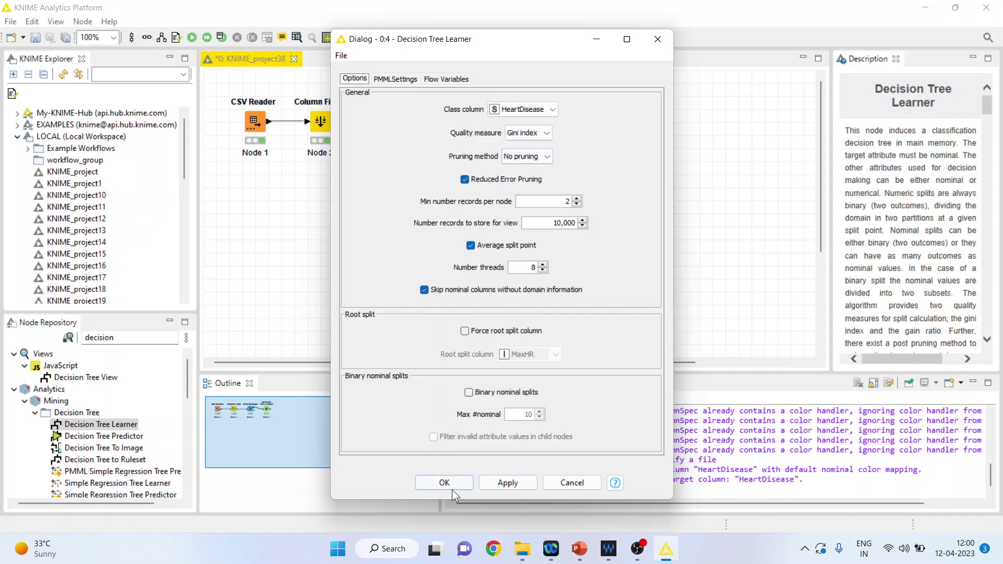
pyautogui.click(451, 486)
pyautogui.rightClick(444, 127)
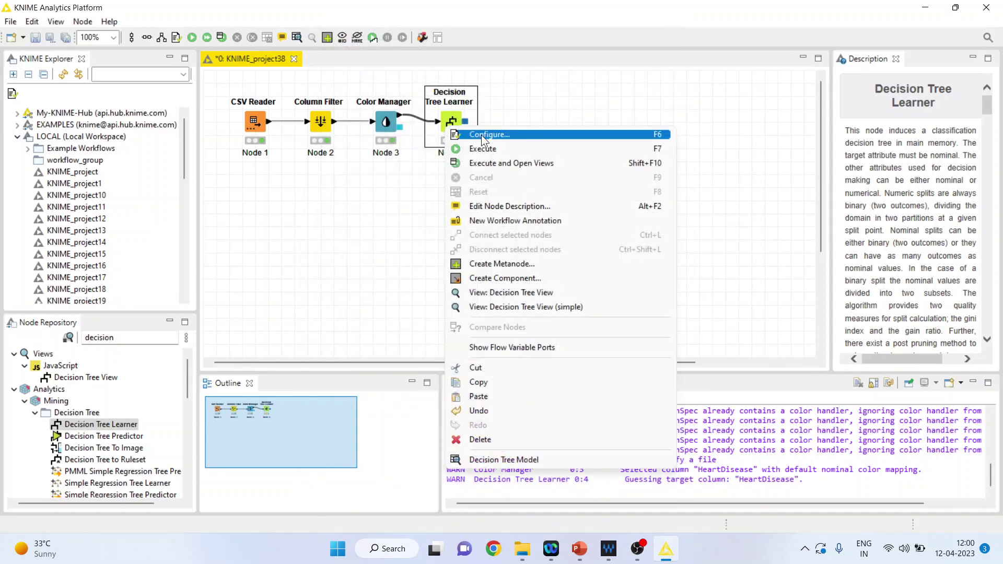
pyautogui.click(487, 149)
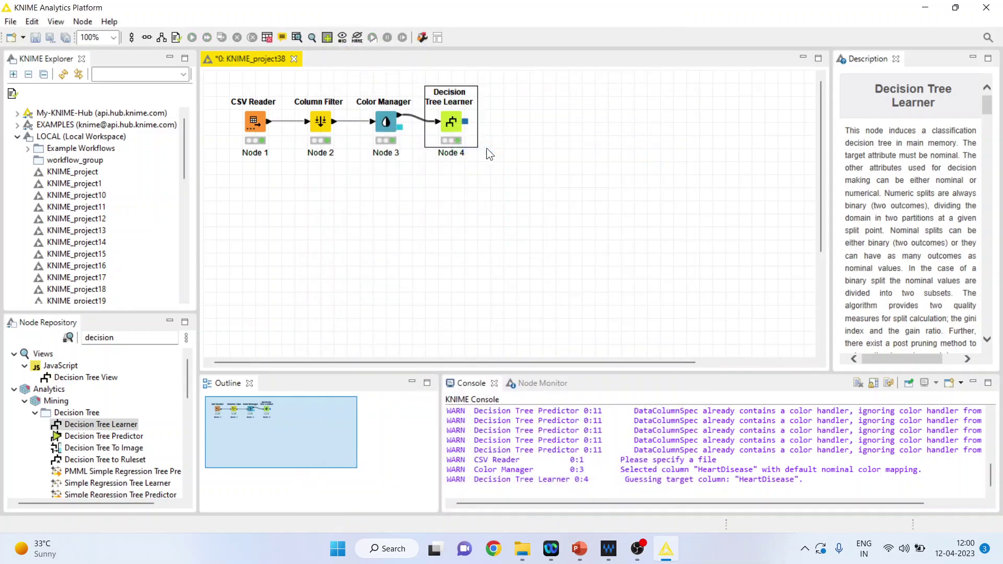
pyautogui.rightClick(453, 124)
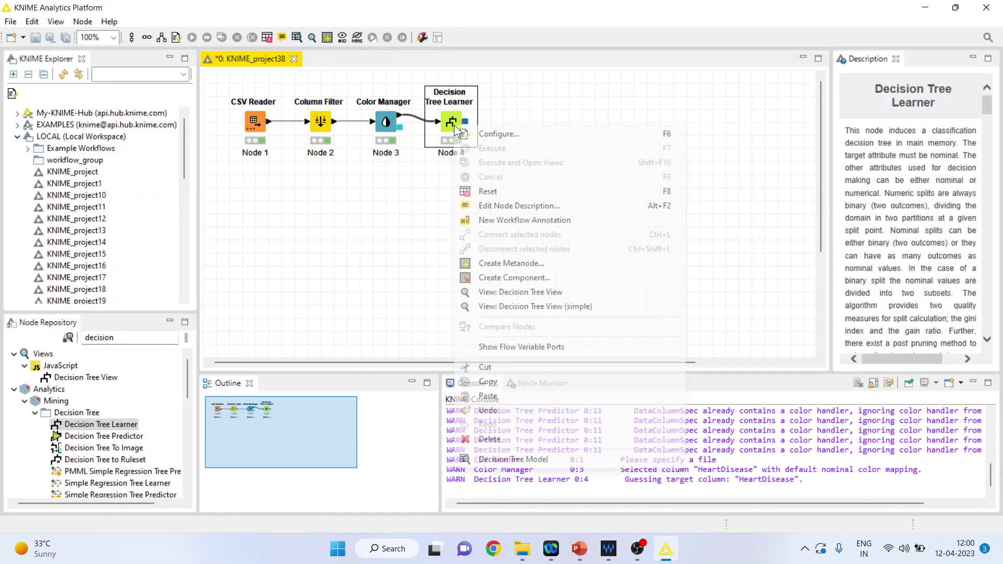
pyautogui.click(547, 294)
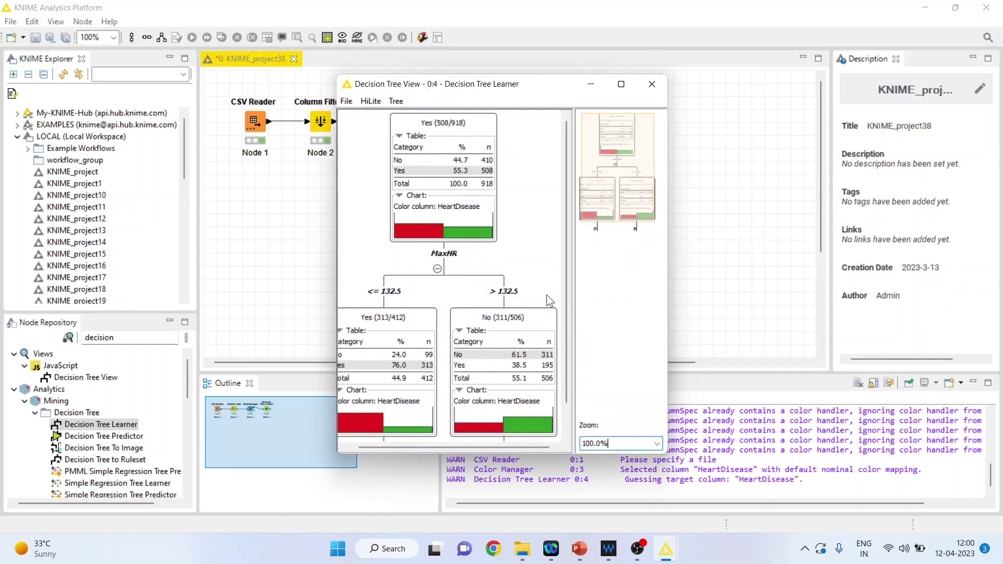
pyautogui.click(620, 86)
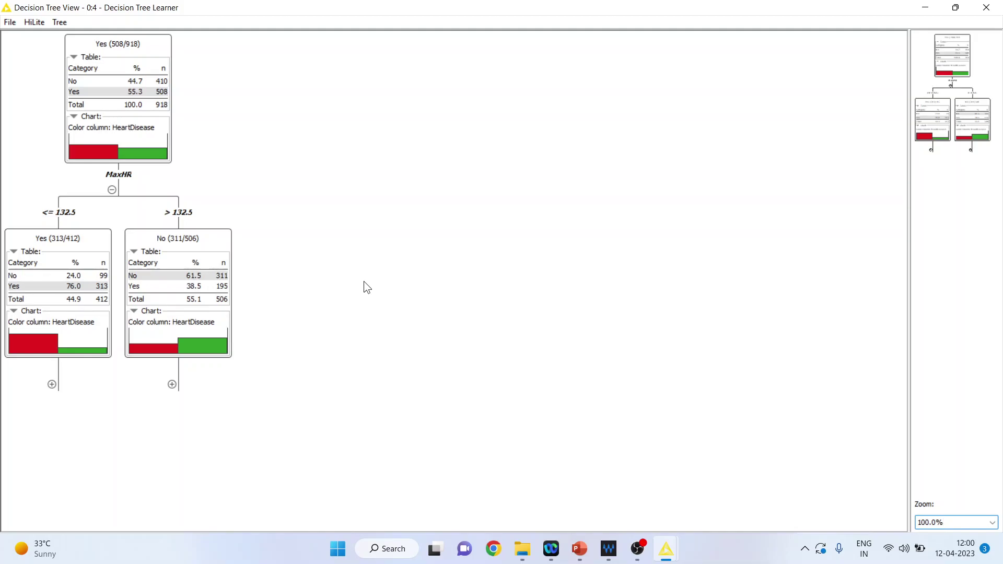
pyautogui.click(985, 11)
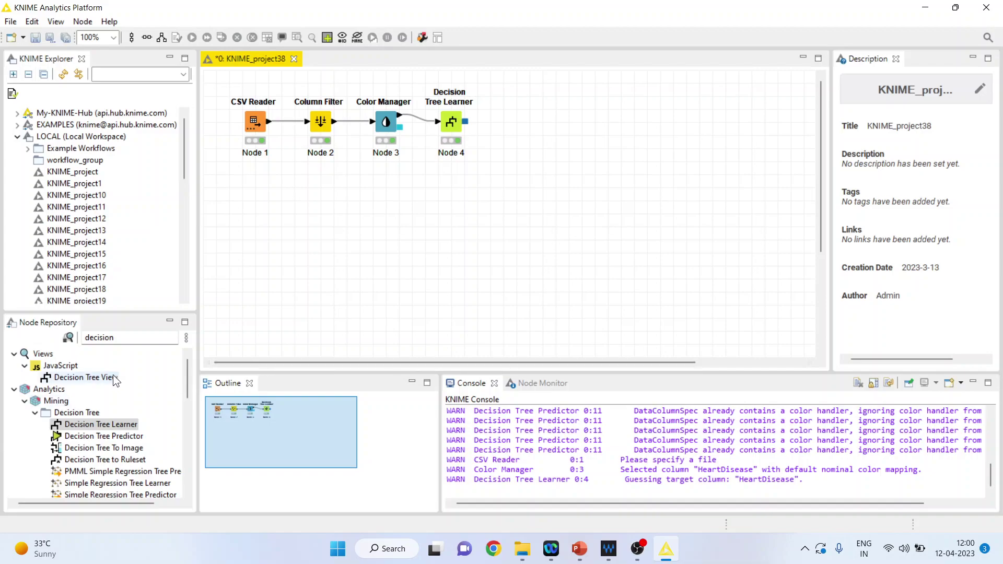
# Add a PMML Writer right of the Decision Tree Learner and connect the learner's model output to it
pyautogui.doubleClick(128, 339)
pyautogui.write('p')
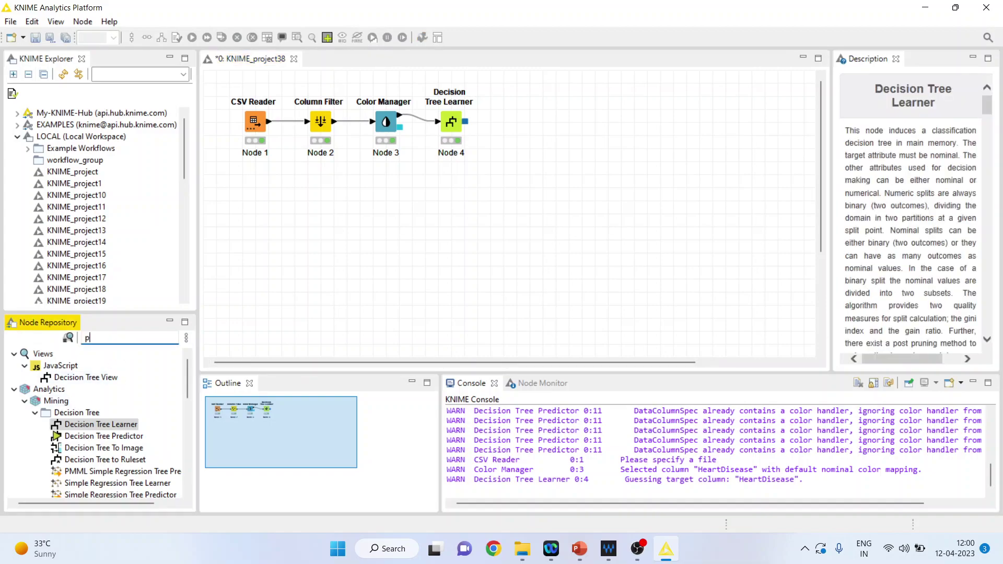
pyautogui.write('mm wri')
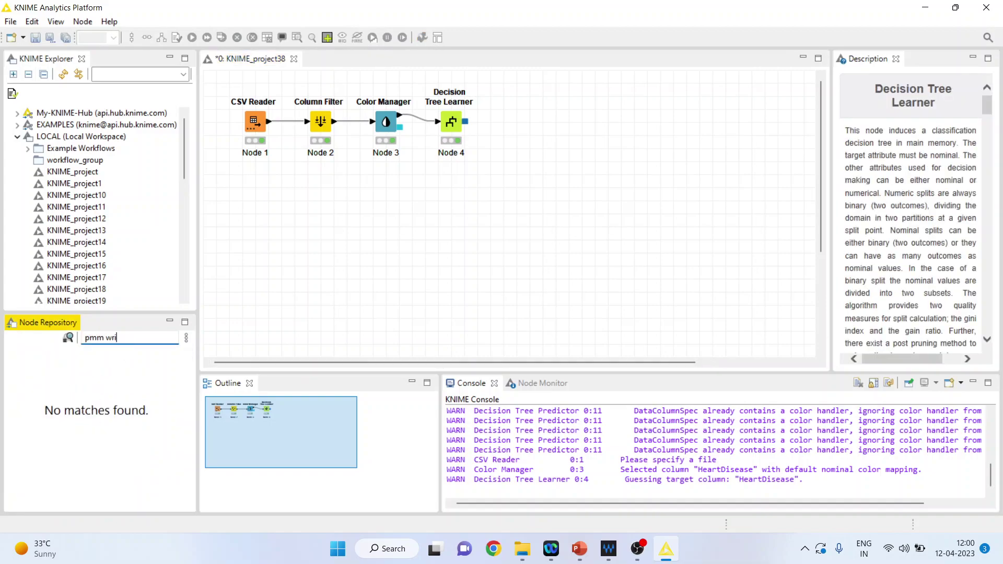
pyautogui.press('BackSpace')
pyautogui.press('BackSpace')
pyautogui.press('BackSpace')
pyautogui.press('BackSpace')
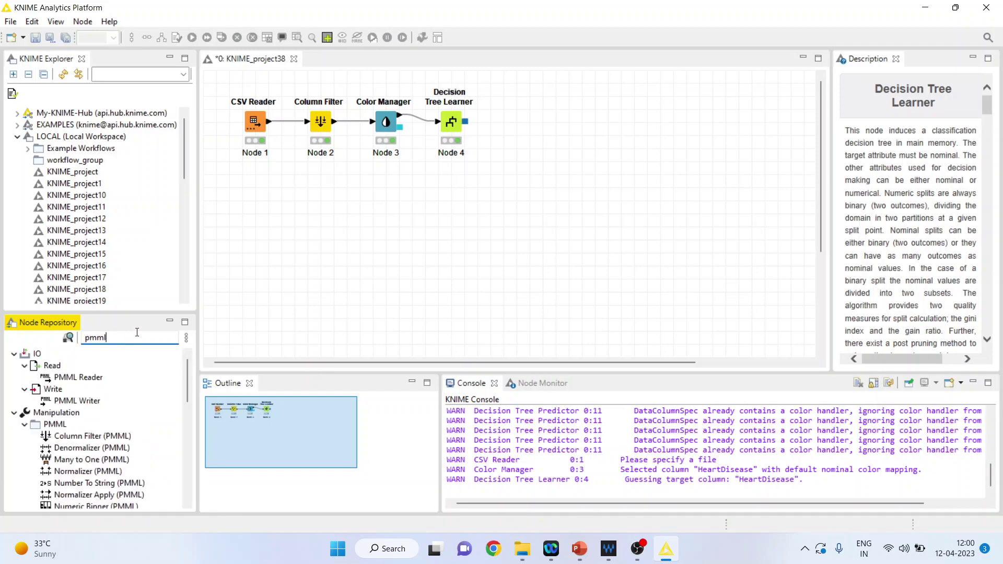
pyautogui.doubleClick(90, 400)
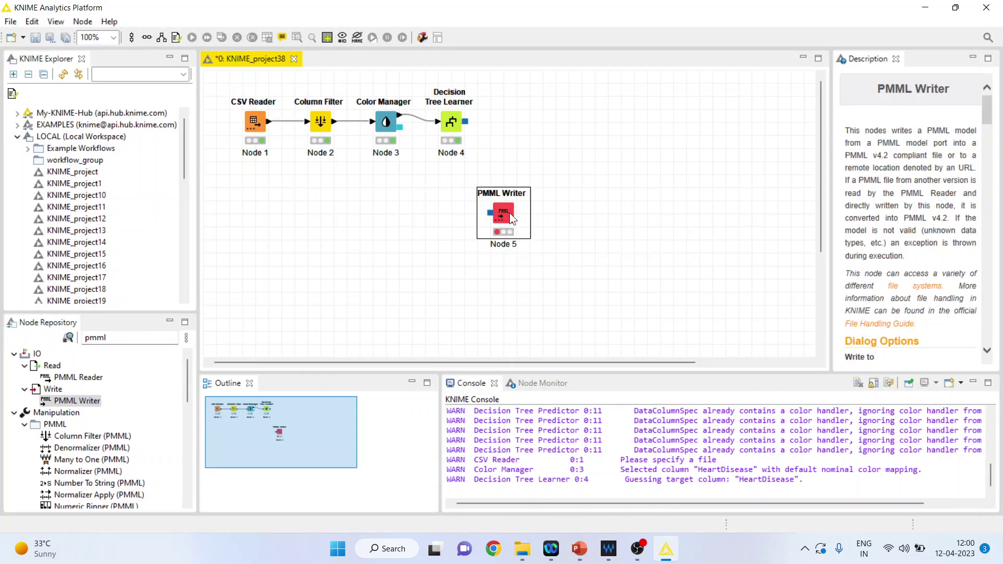
pyautogui.moveTo(509, 212); pyautogui.dragTo(547, 126)
pyautogui.moveTo(468, 125); pyautogui.dragTo(529, 121)
pyautogui.click(540, 125)
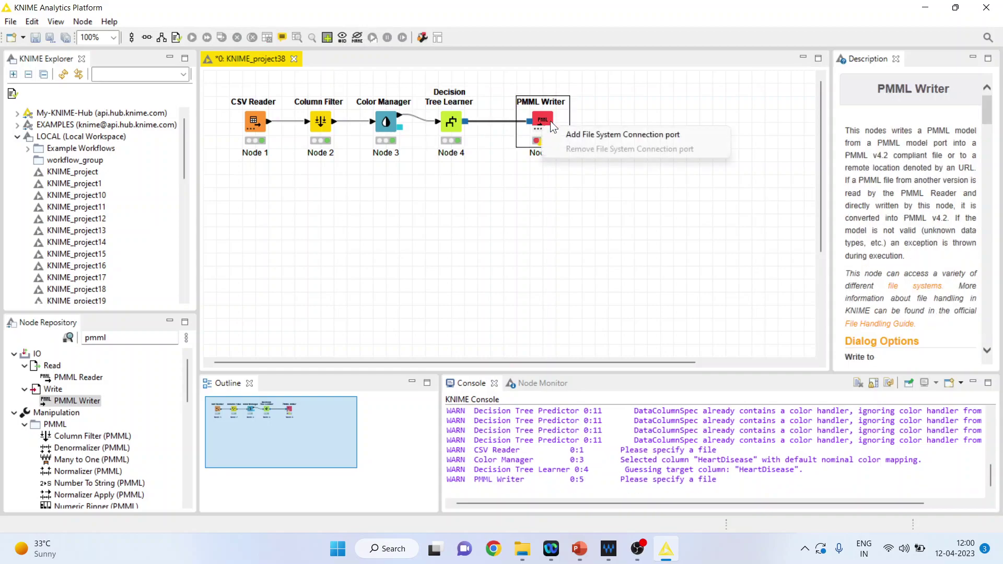
pyautogui.rightClick(550, 121)
# Browse the PMML Writer's output location to D:\Research Methodology\Predictive Analytics\Knime\Model
pyautogui.click(578, 127)
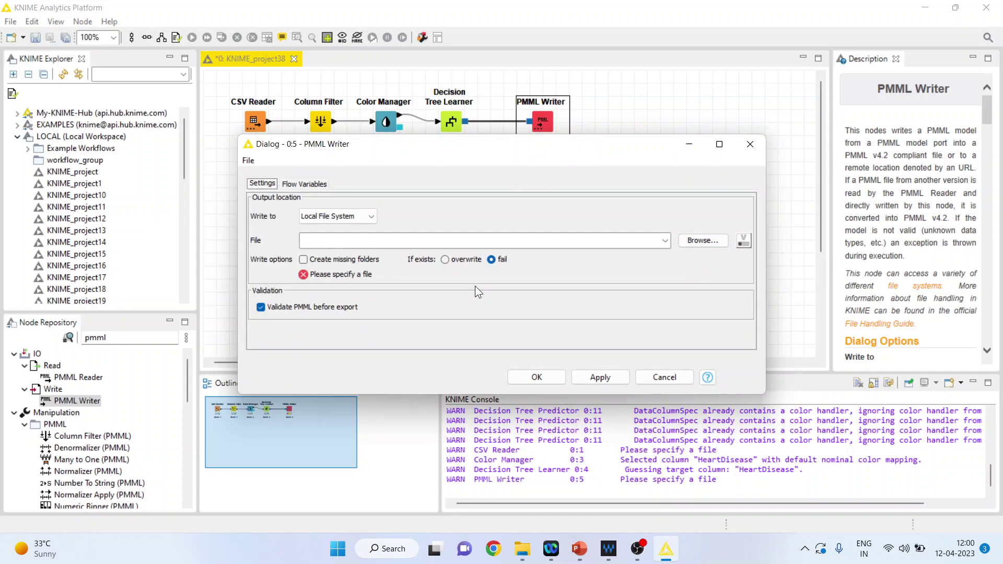
pyautogui.click(703, 240)
pyautogui.click(587, 130)
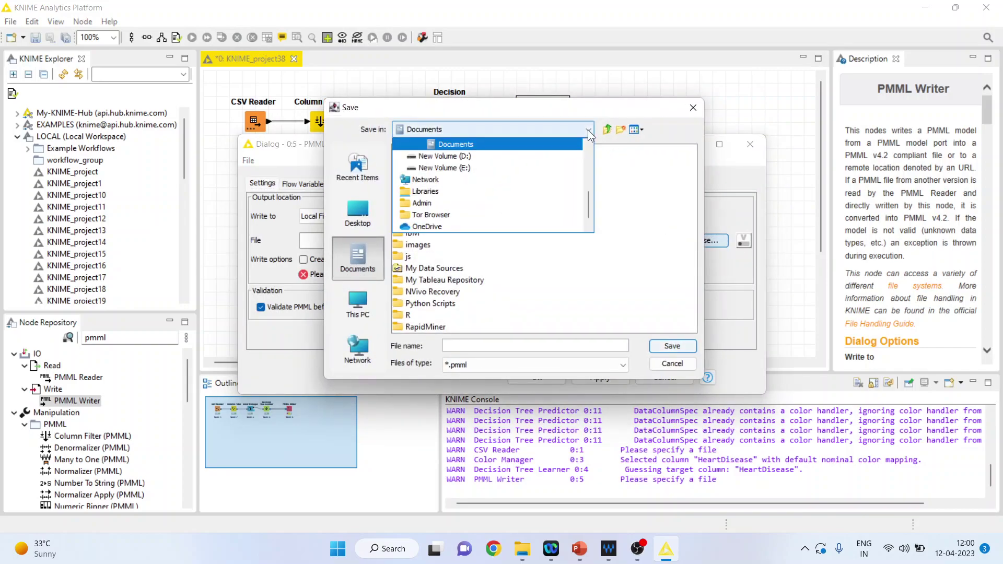
pyautogui.click(523, 155)
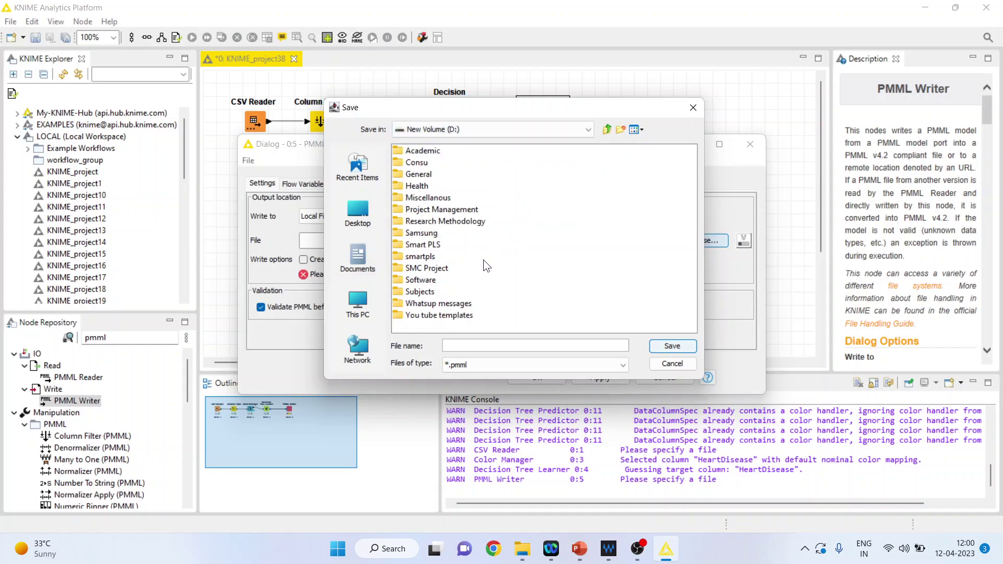
pyautogui.doubleClick(444, 221)
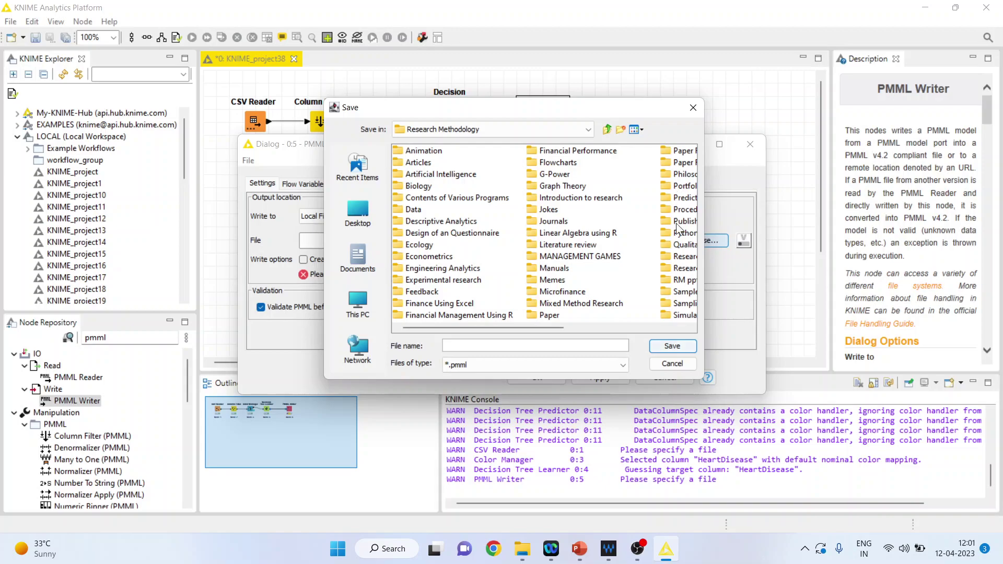
pyautogui.doubleClick(676, 198)
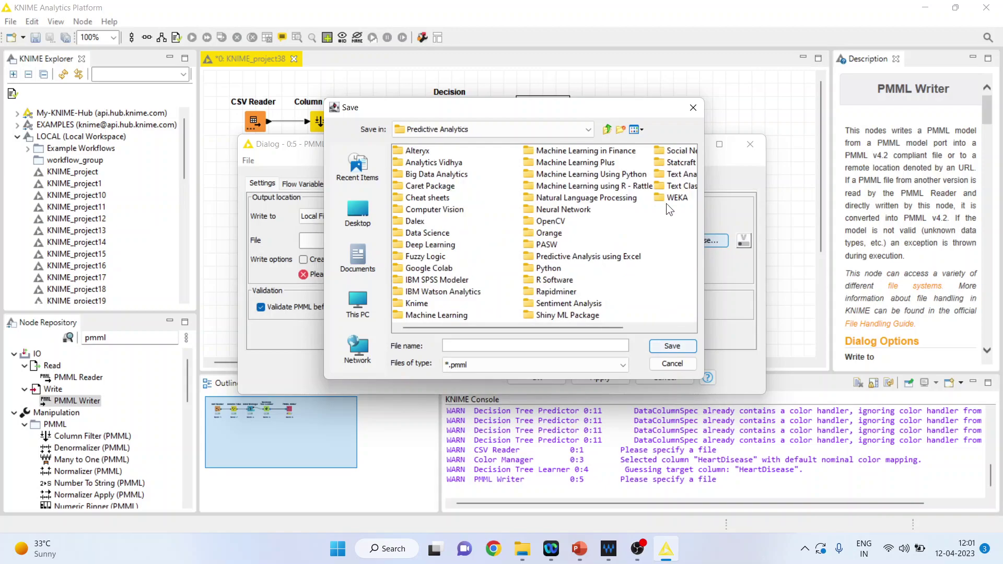
pyautogui.click(423, 304)
pyautogui.doubleClick(421, 303)
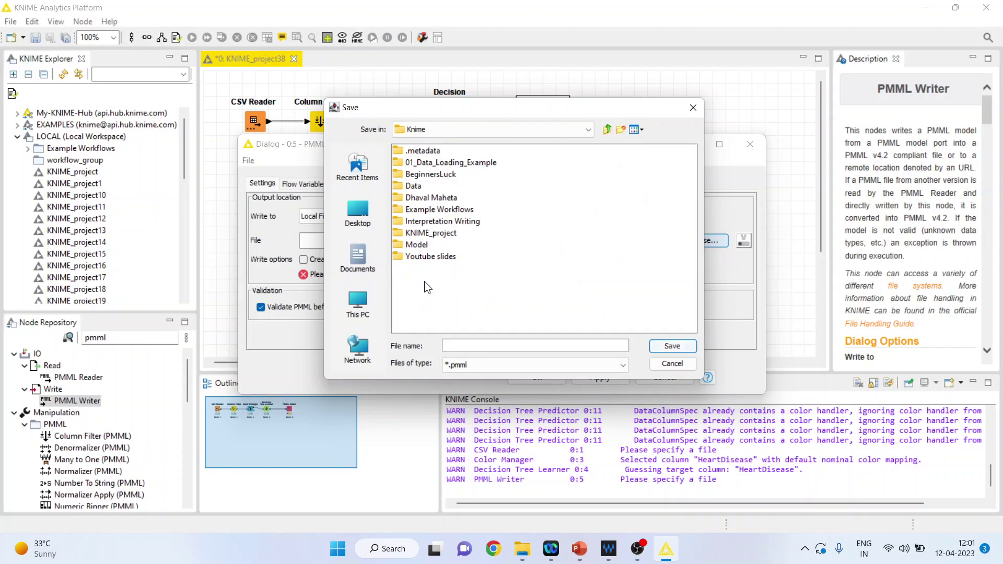
pyautogui.doubleClick(417, 244)
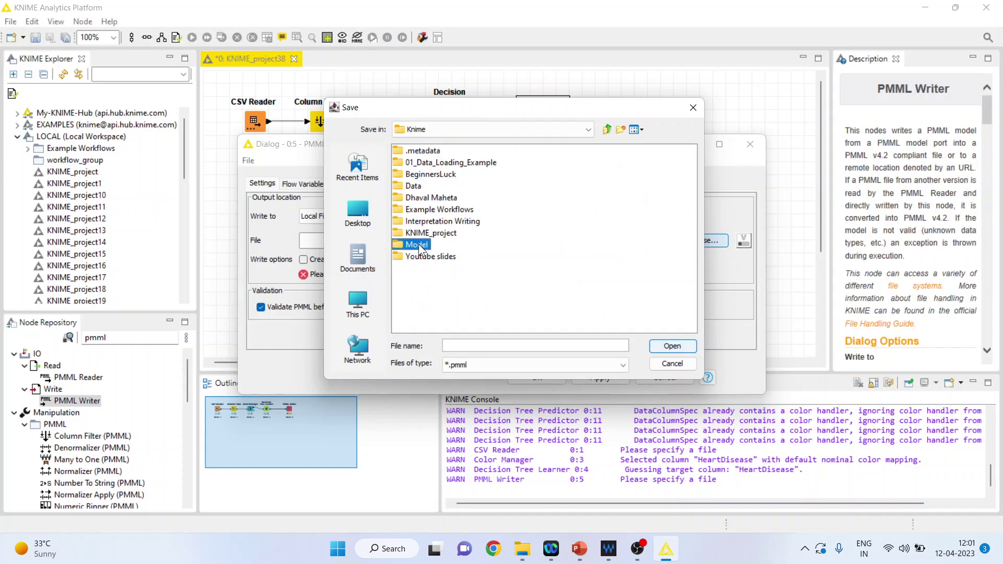
# Name the output file decision1.pmml and accept the PMML Writer settings
pyautogui.click(479, 350)
pyautogui.write('decisio')
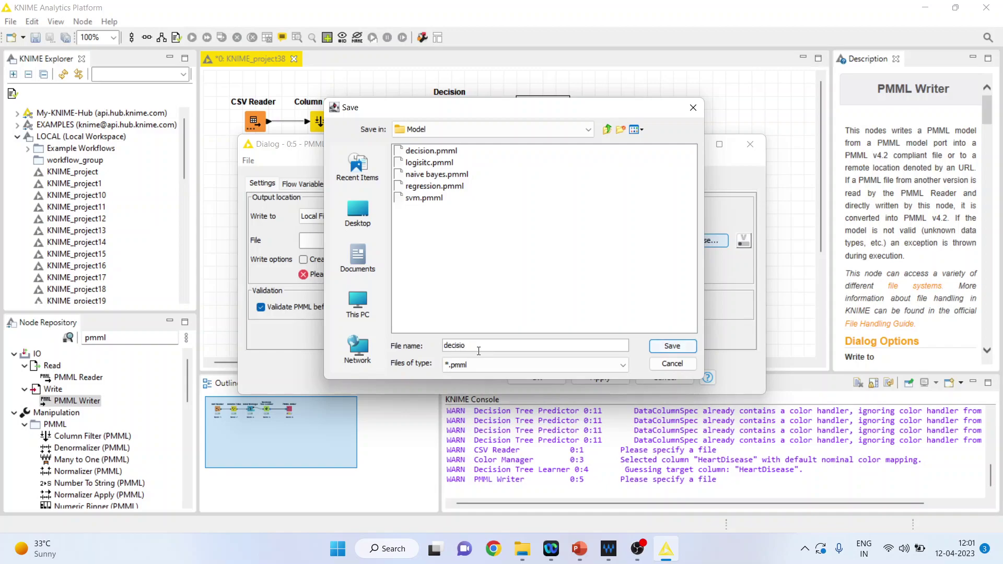
pyautogui.write('on')
pyautogui.press('BackSpace')
pyautogui.press('BackSpace')
pyautogui.press('BackSpace')
pyautogui.write('ion1')
pyautogui.press('Return')
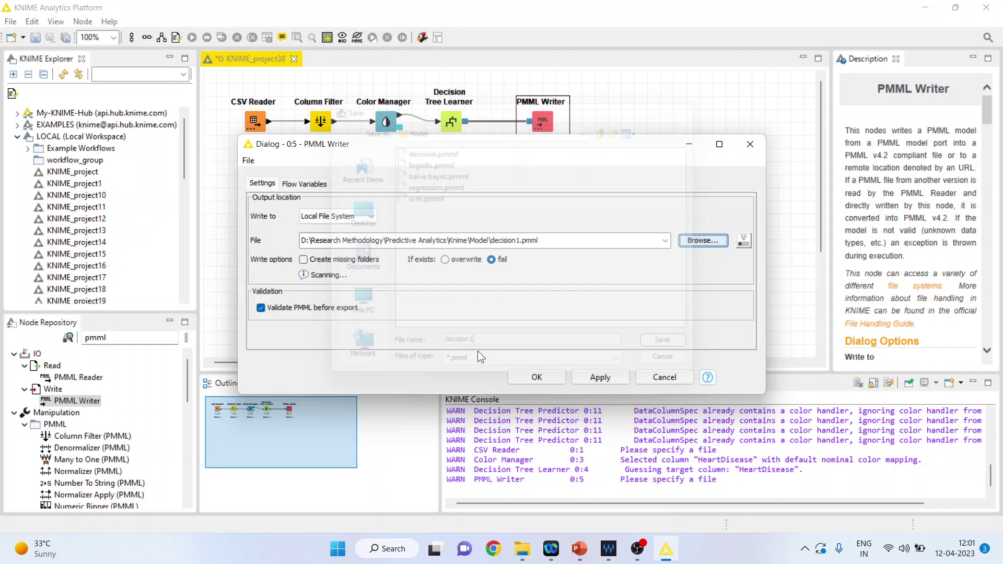
pyautogui.click(524, 376)
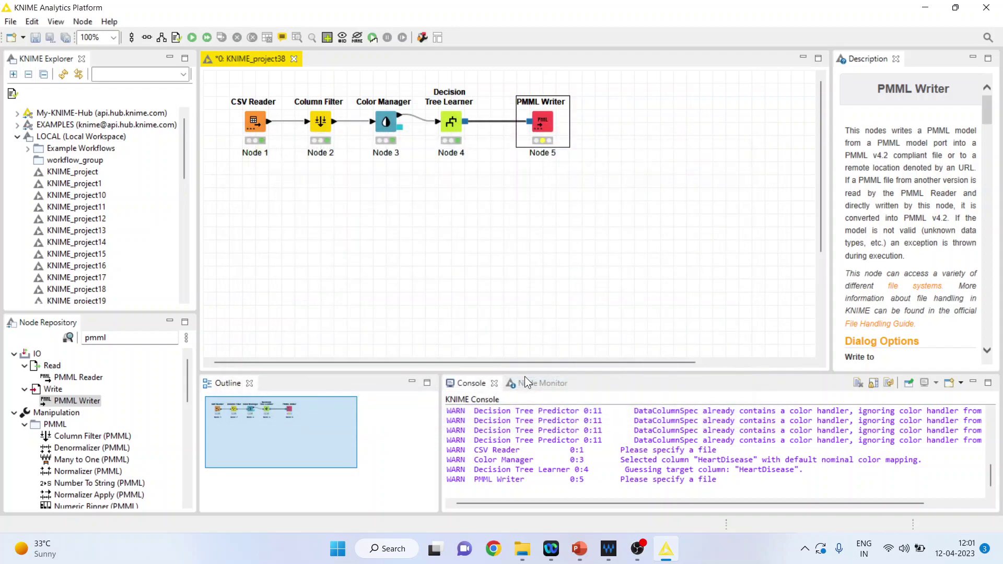
# Execute the PMML Writer, then create a new workflow named KNIME_project41
pyautogui.rightClick(546, 124)
pyautogui.click(598, 143)
pyautogui.click(23, 37)
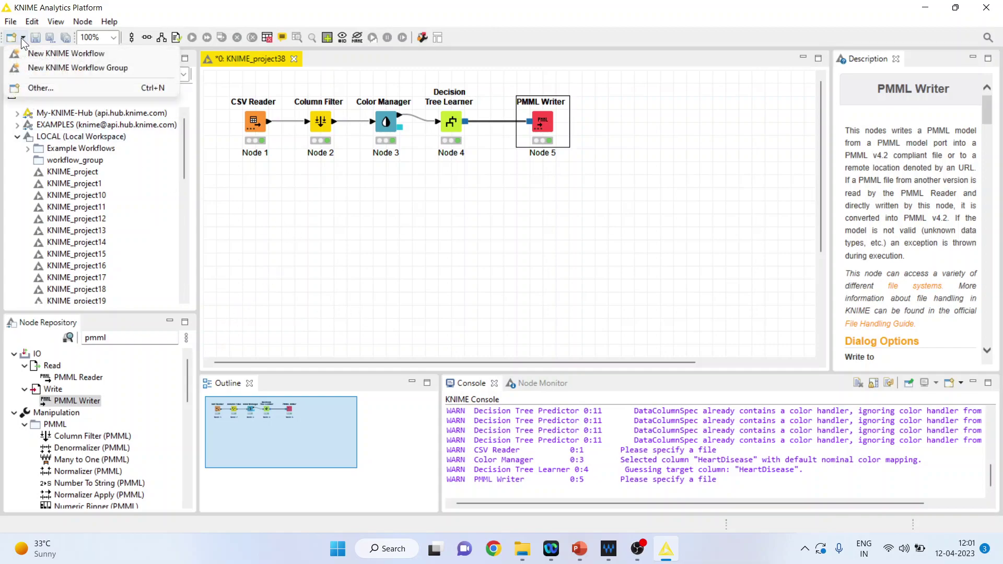
pyautogui.click(34, 53)
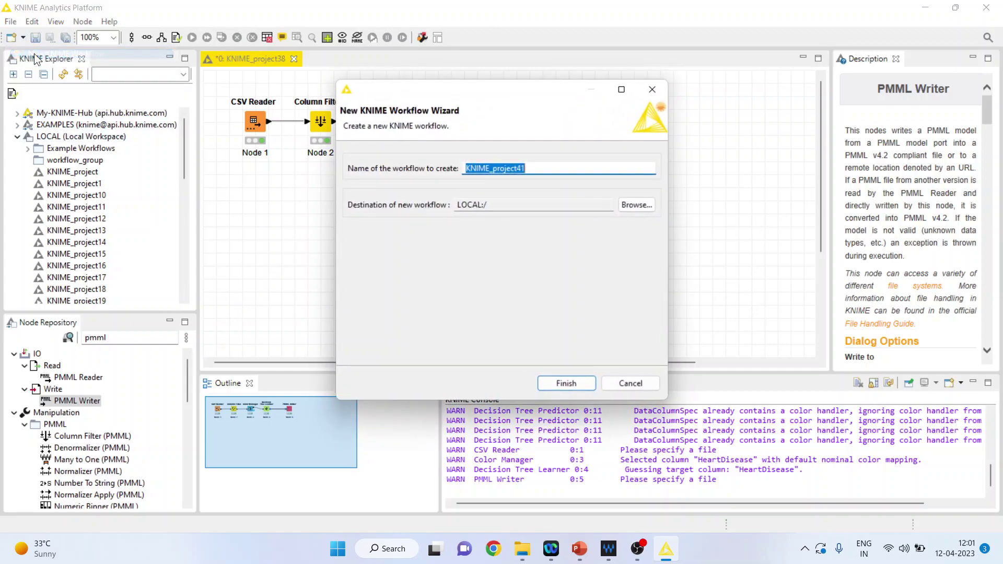
pyautogui.click(557, 383)
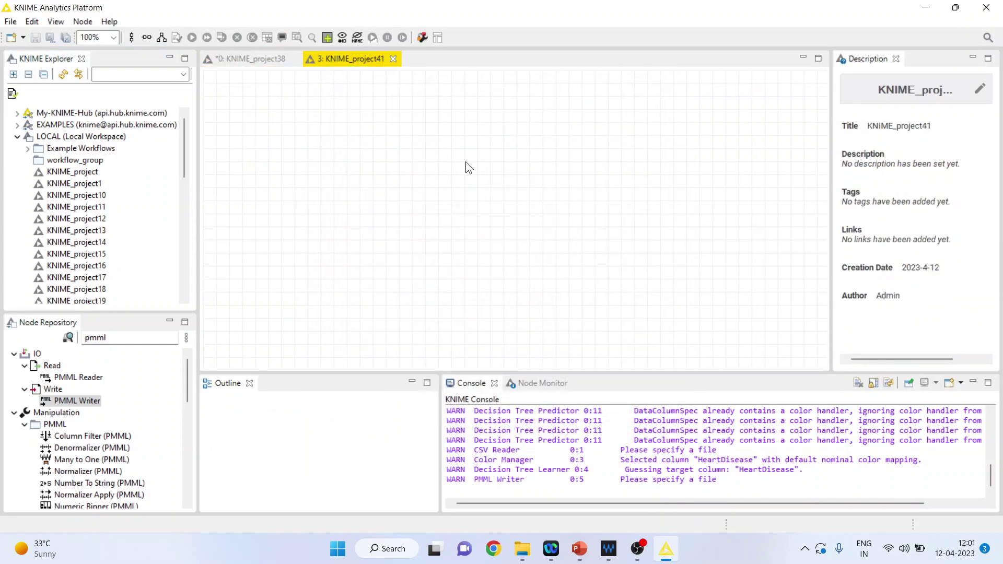
# Clear the 'pmml' search, add a CSV Reader from IO > Read, and place it on the canvas's left
pyautogui.click(92, 338)
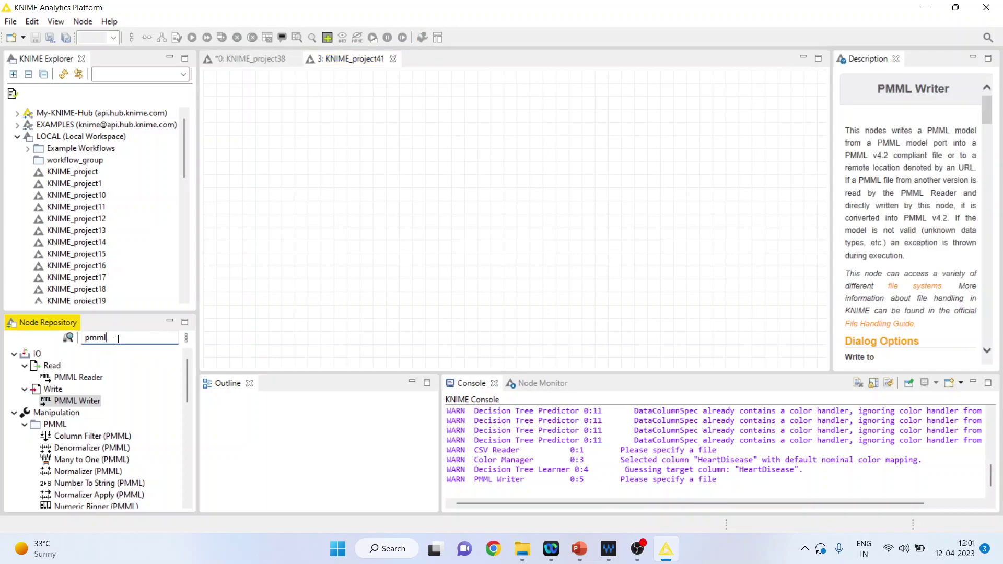
pyautogui.click(13, 354)
pyautogui.click(13, 354)
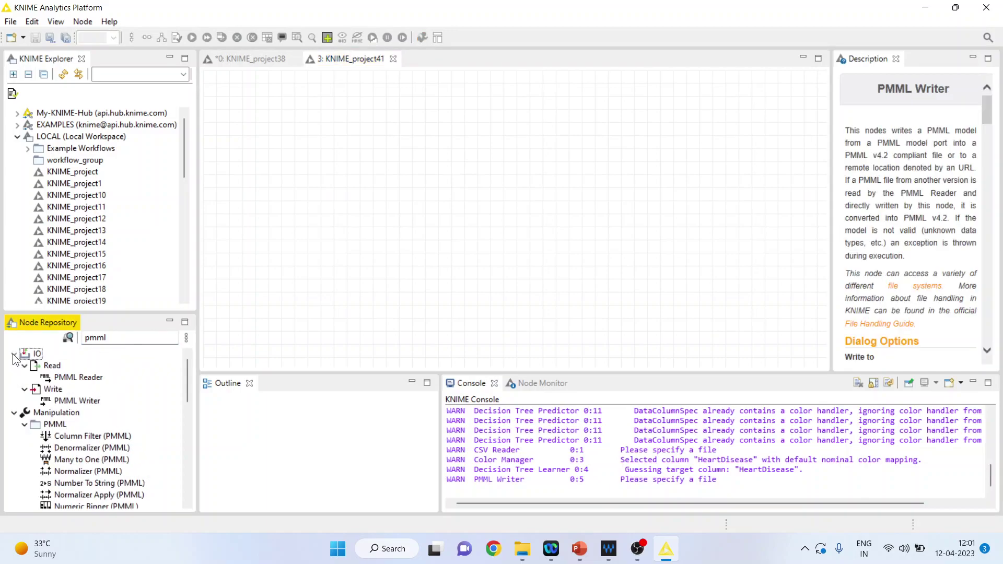
pyautogui.click(113, 337)
pyautogui.press('BackSpace')
pyautogui.press('BackSpace')
pyautogui.press('BackSpace')
pyautogui.press('BackSpace')
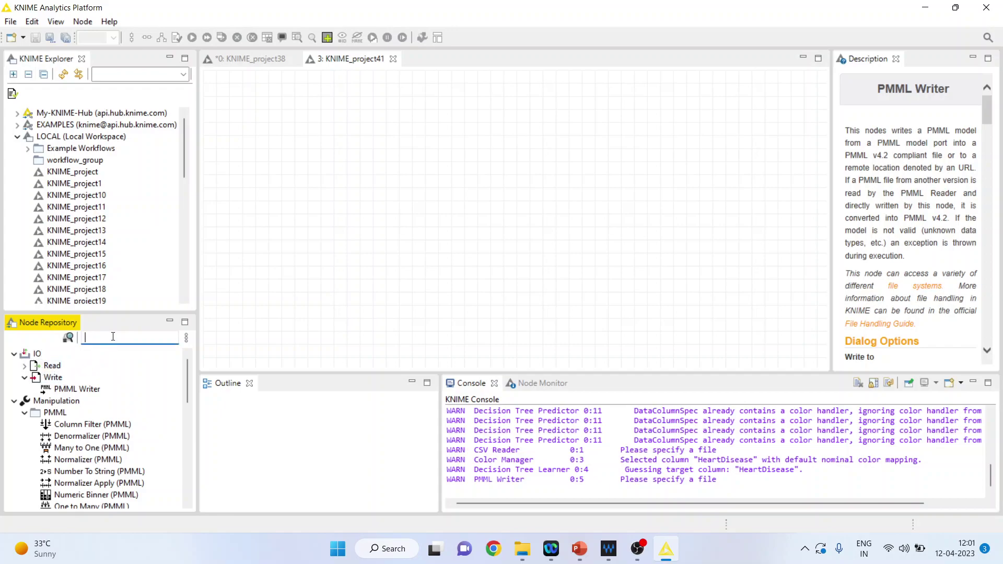
pyautogui.click(14, 354)
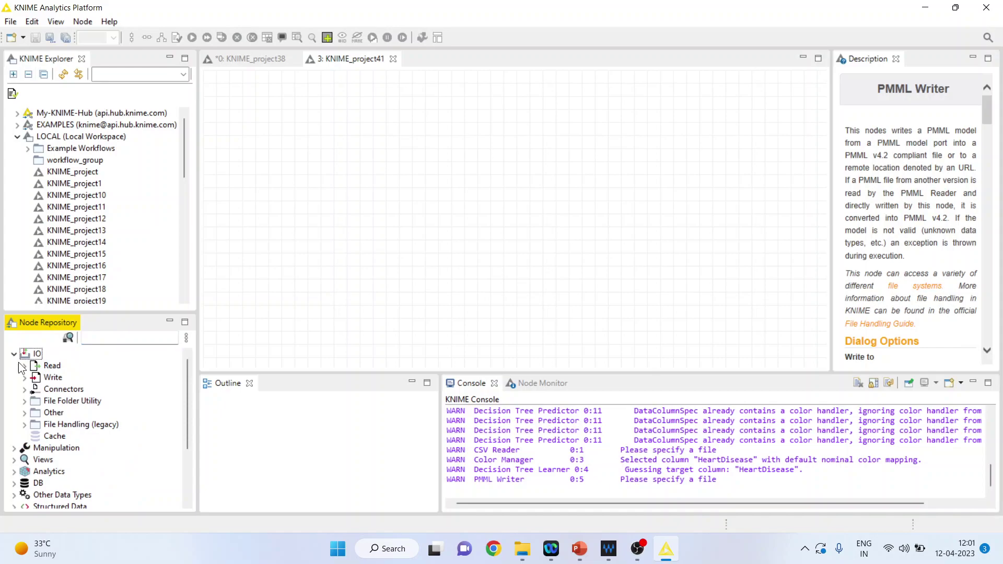
pyautogui.click(24, 366)
pyautogui.doubleClick(72, 412)
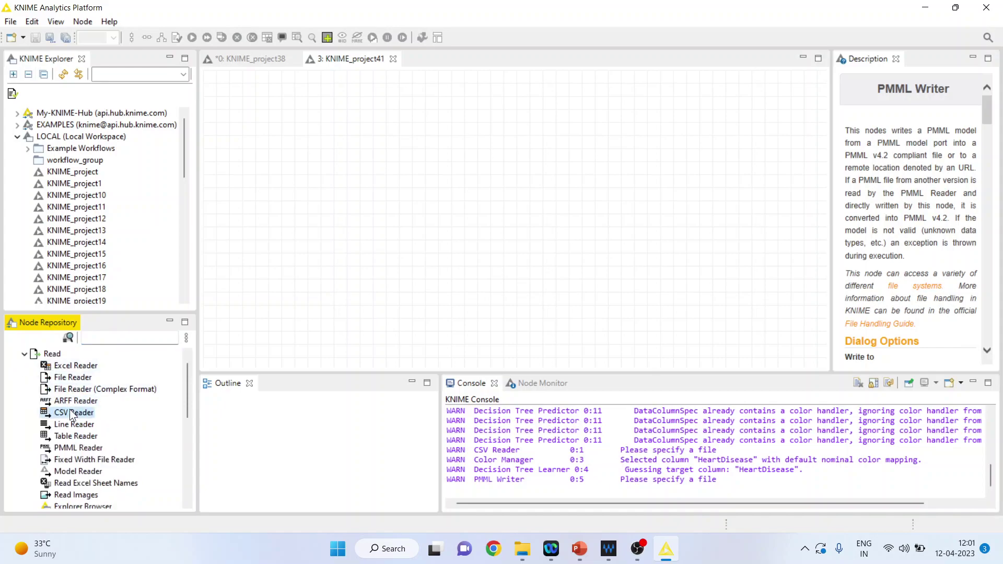
pyautogui.moveTo(393, 223); pyautogui.dragTo(273, 219)
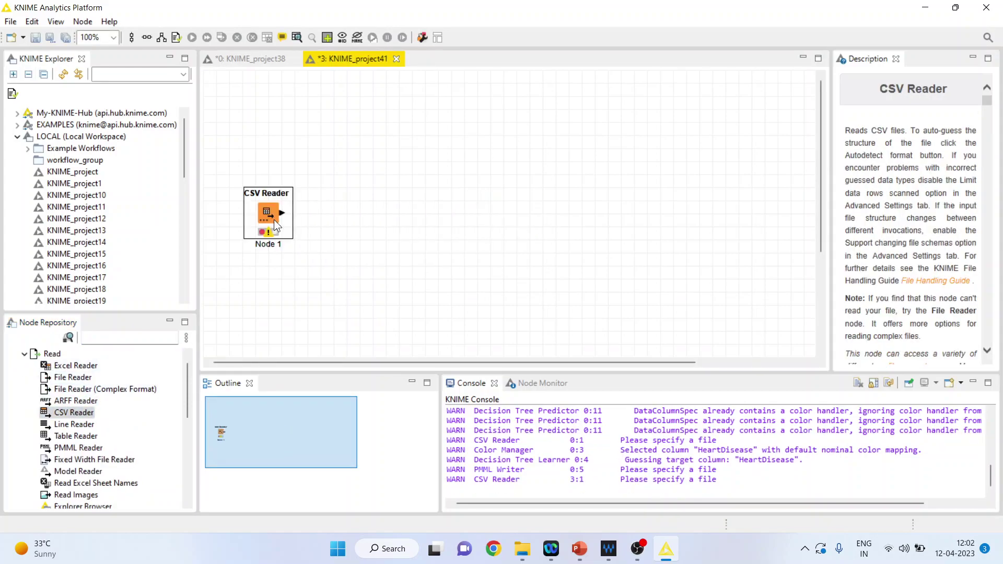
# In the CSV Reader settings, browse to D:\Research Methodology\Predictive Analytics\Knime\Data
pyautogui.doubleClick(271, 213)
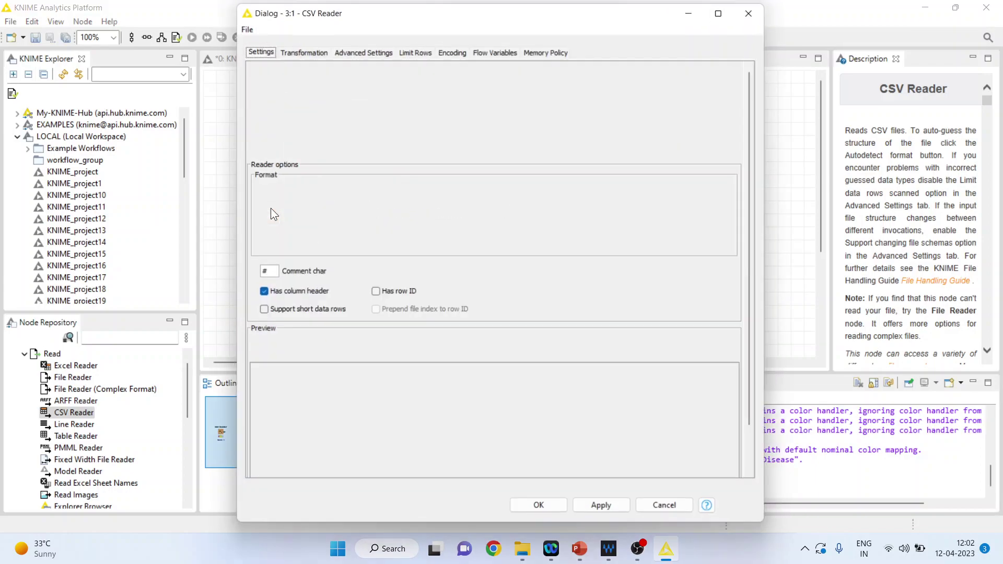
pyautogui.click(704, 131)
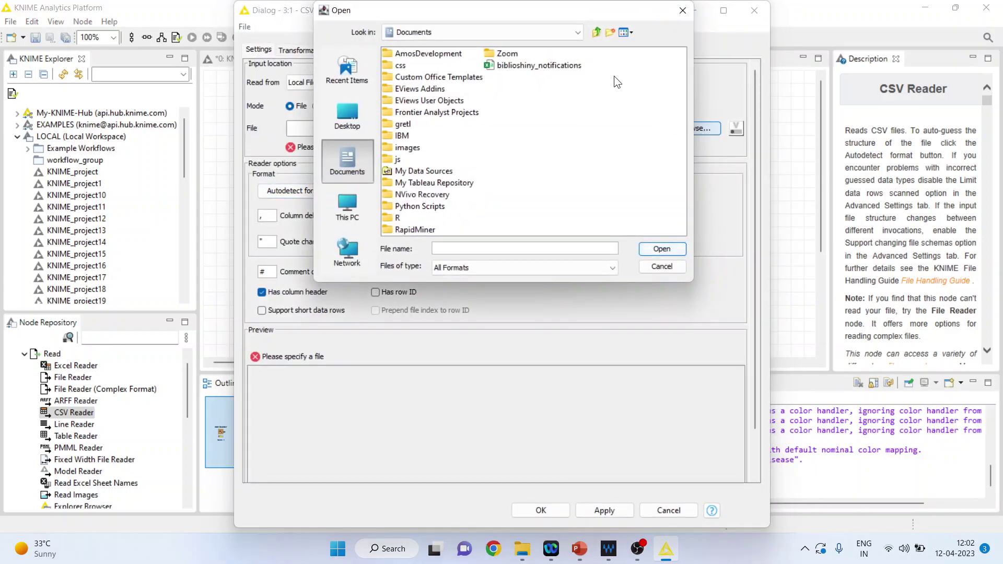
pyautogui.click(578, 33)
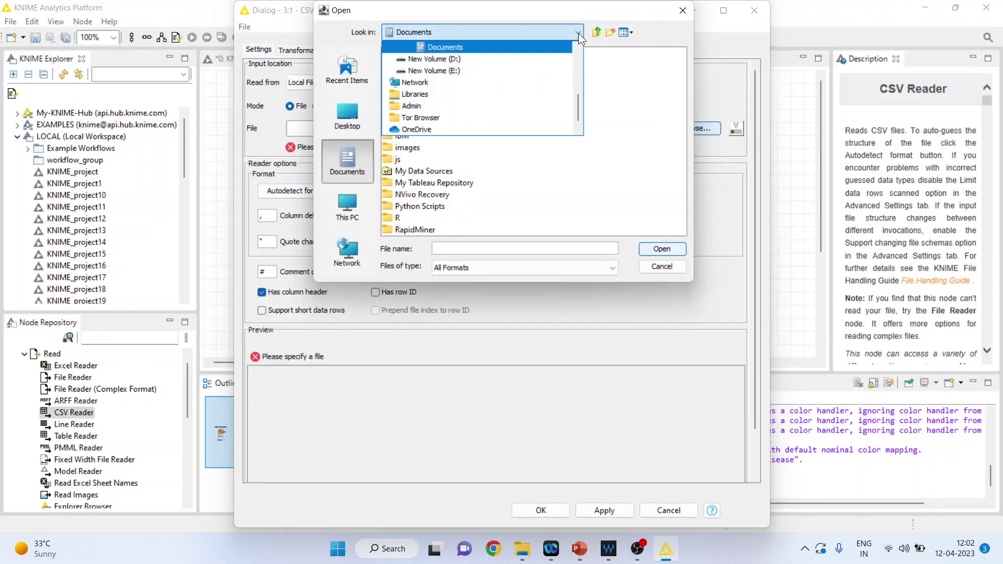
pyautogui.click(508, 60)
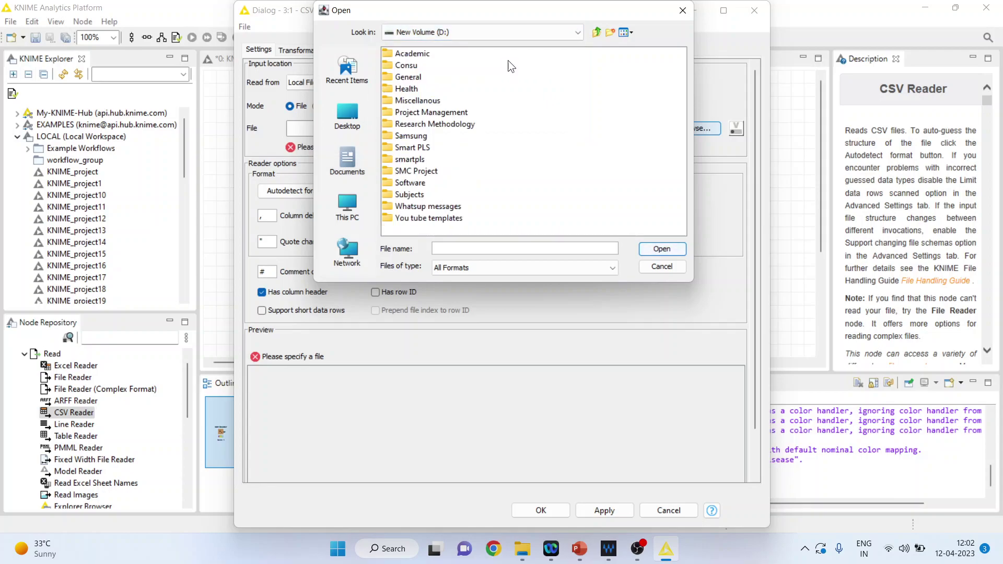
pyautogui.doubleClick(446, 124)
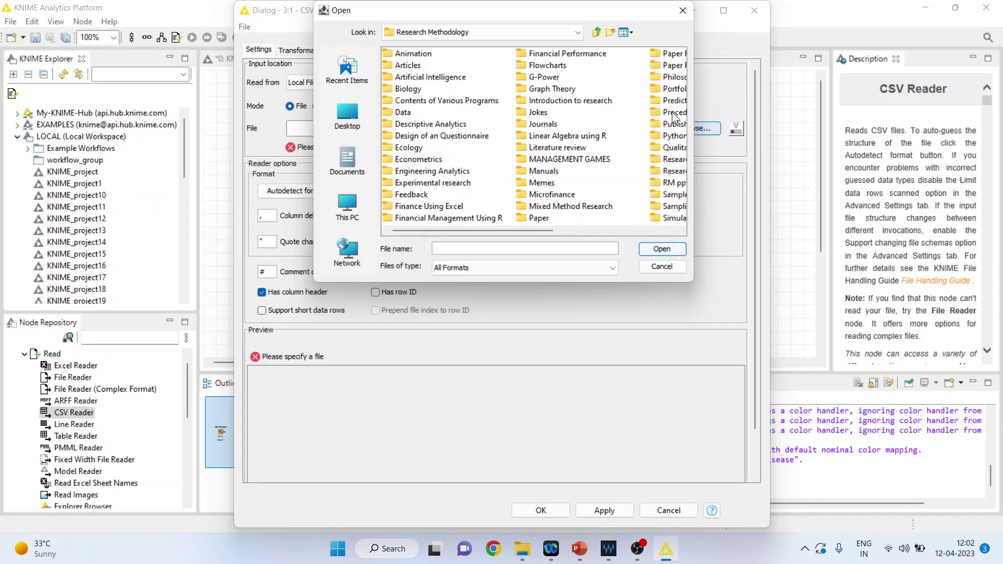
pyautogui.doubleClick(672, 101)
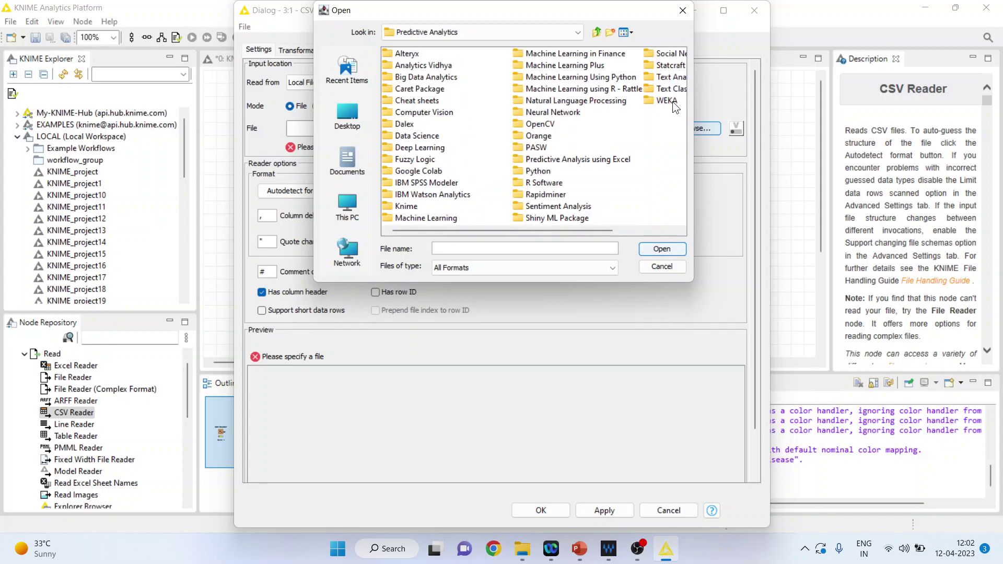
pyautogui.doubleClick(409, 207)
pyautogui.doubleClick(402, 89)
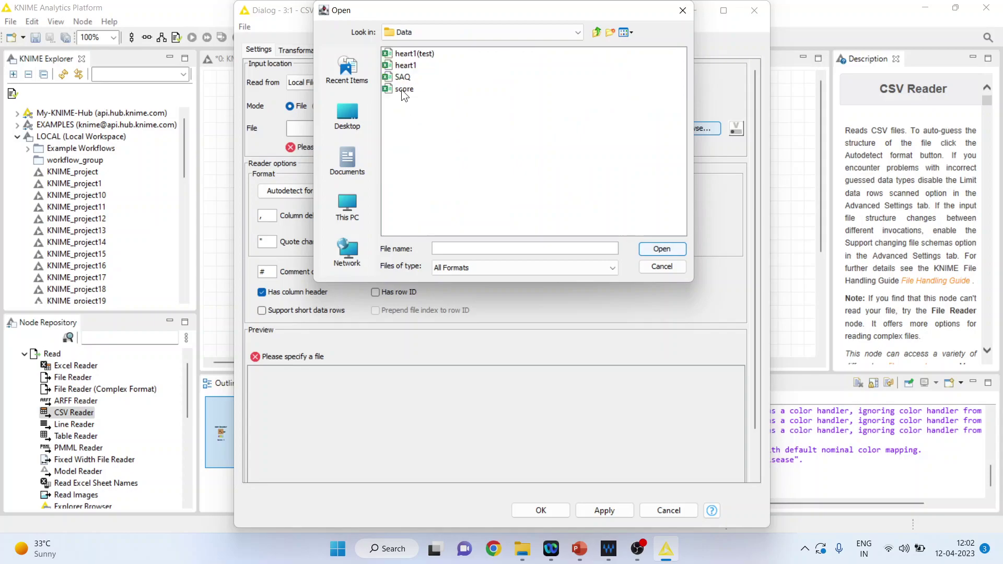
# Load heart1(test).csv into the CSV Reader, accept the settings, and execute the node
pyautogui.click(425, 52)
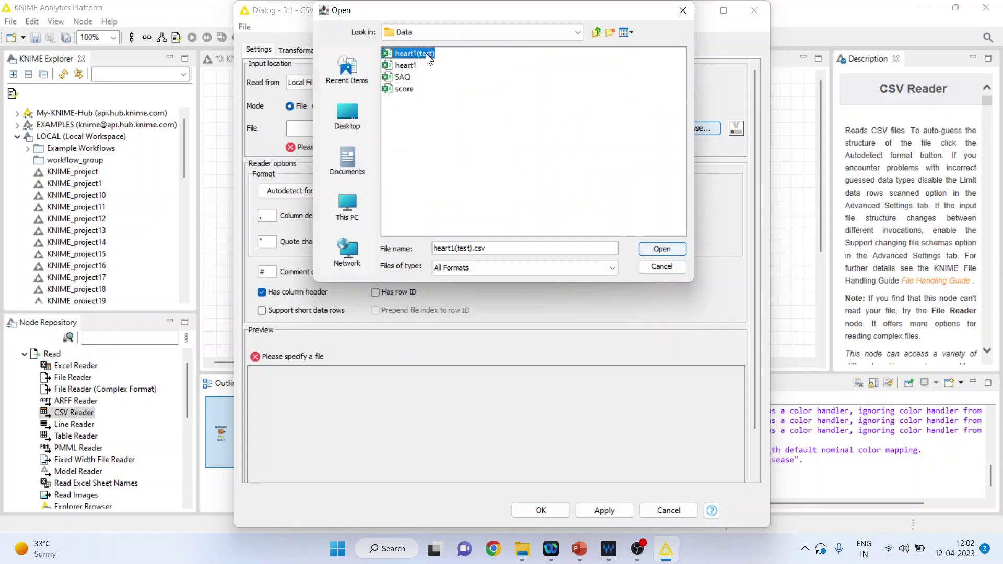
pyautogui.click(659, 249)
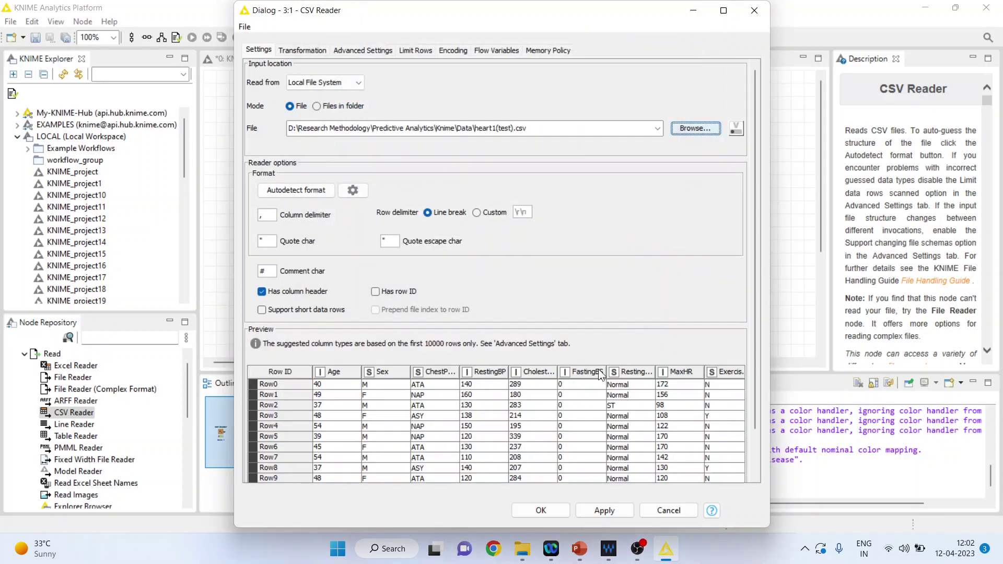
pyautogui.click(541, 506)
pyautogui.rightClick(270, 192)
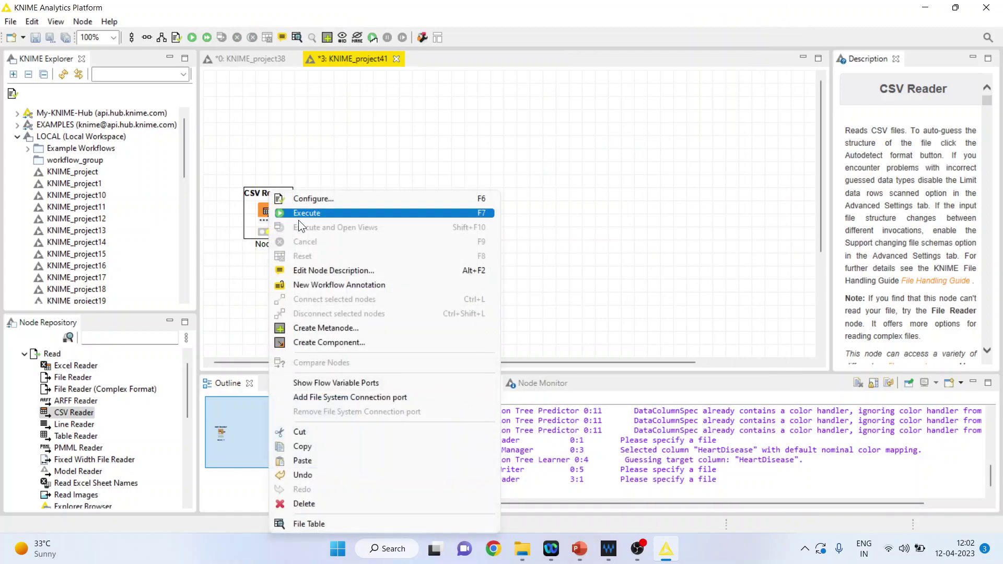
pyautogui.click(306, 214)
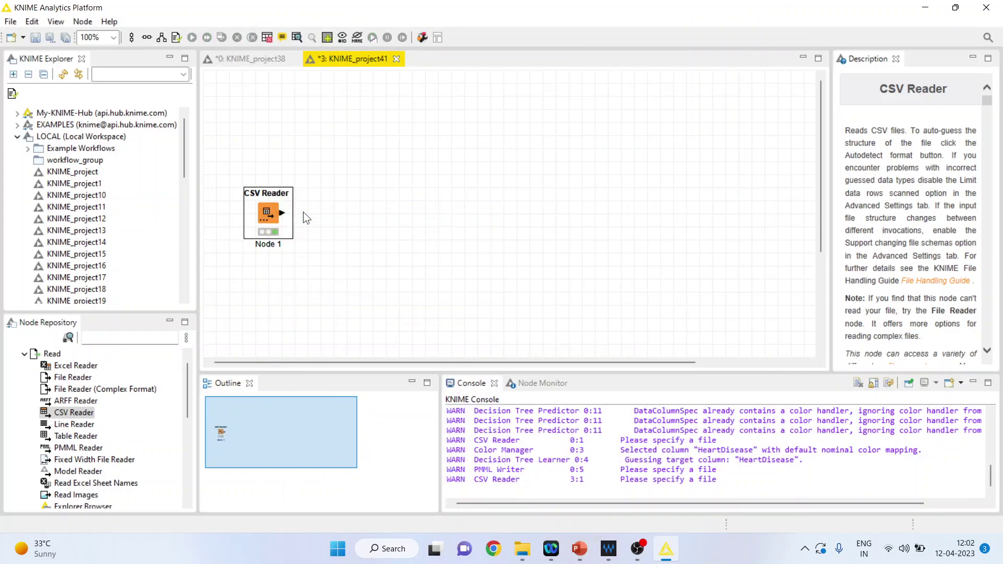
# Add a PMML Reader node via a 'pmml' search and place it above the CSV Reader
pyautogui.click(114, 335)
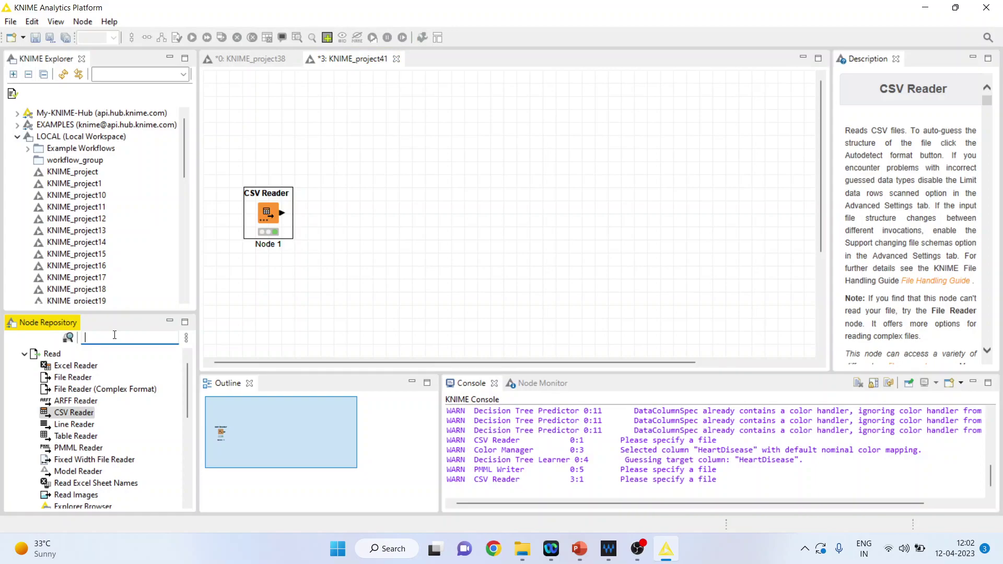
pyautogui.write('pmml')
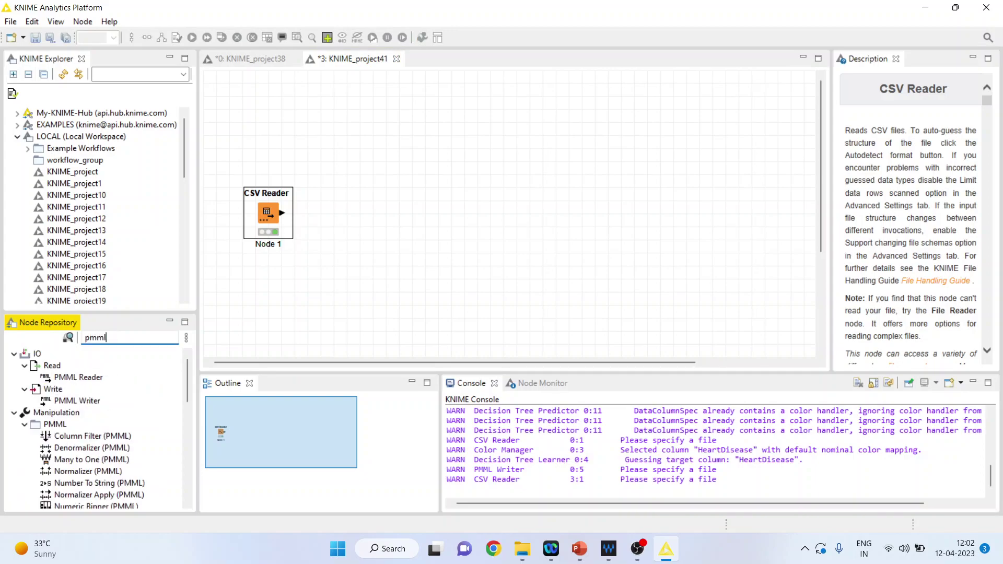
pyautogui.click(92, 379)
pyautogui.doubleClick(98, 374)
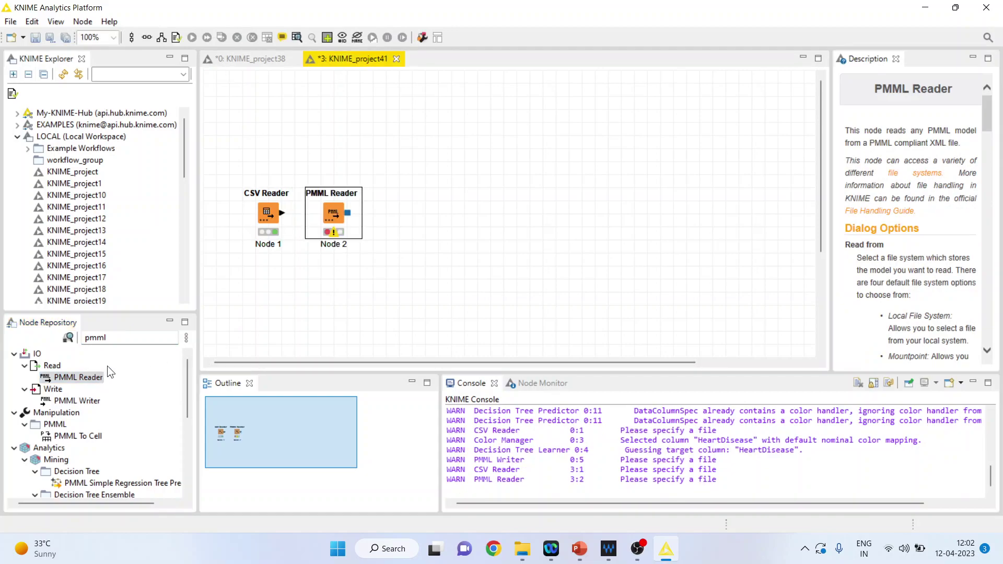
pyautogui.moveTo(334, 215); pyautogui.dragTo(362, 144)
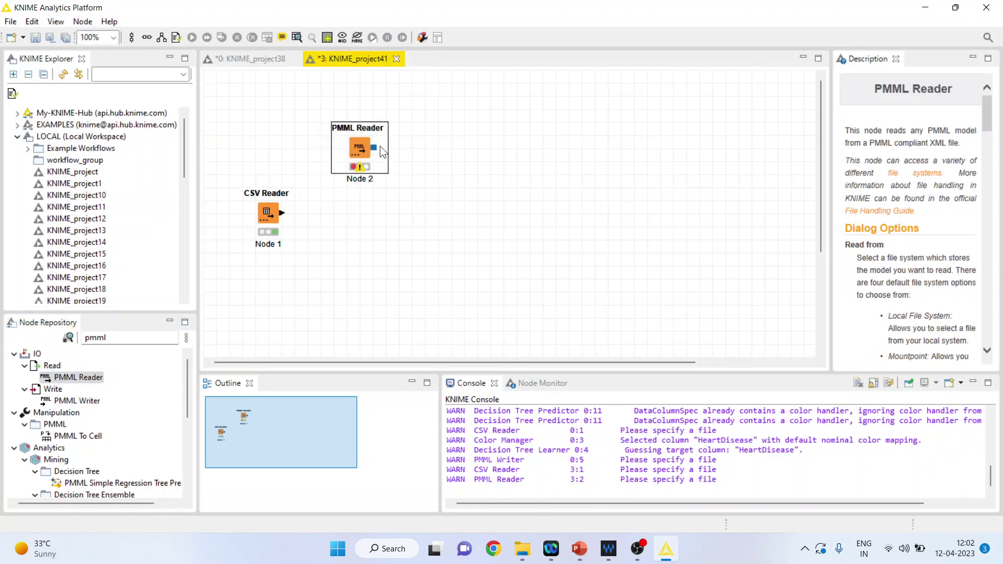
# In the PMML Reader settings, browse to D:\Research Methodology\Predictive Analytics\Knime\Model
pyautogui.doubleClick(362, 145)
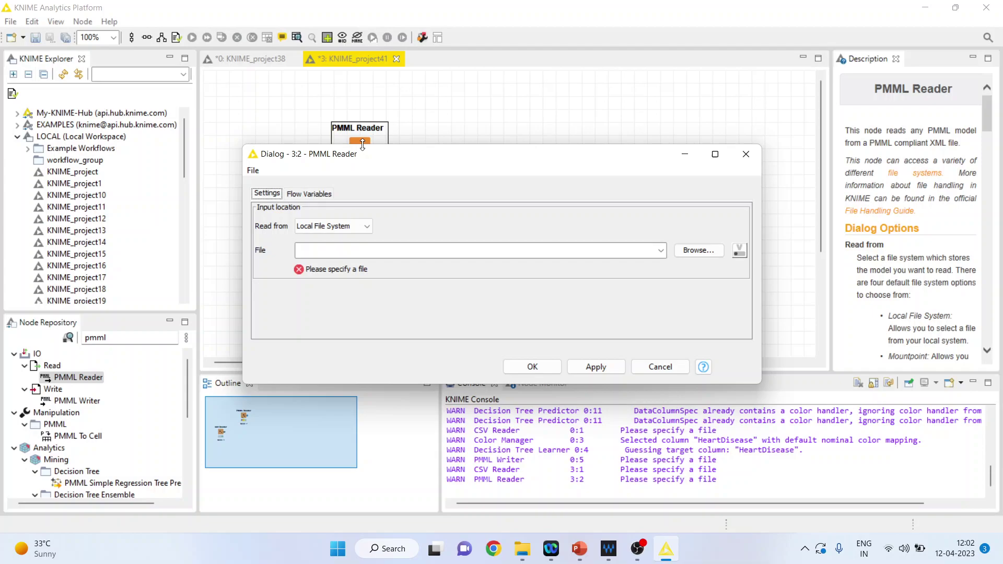
pyautogui.click(698, 250)
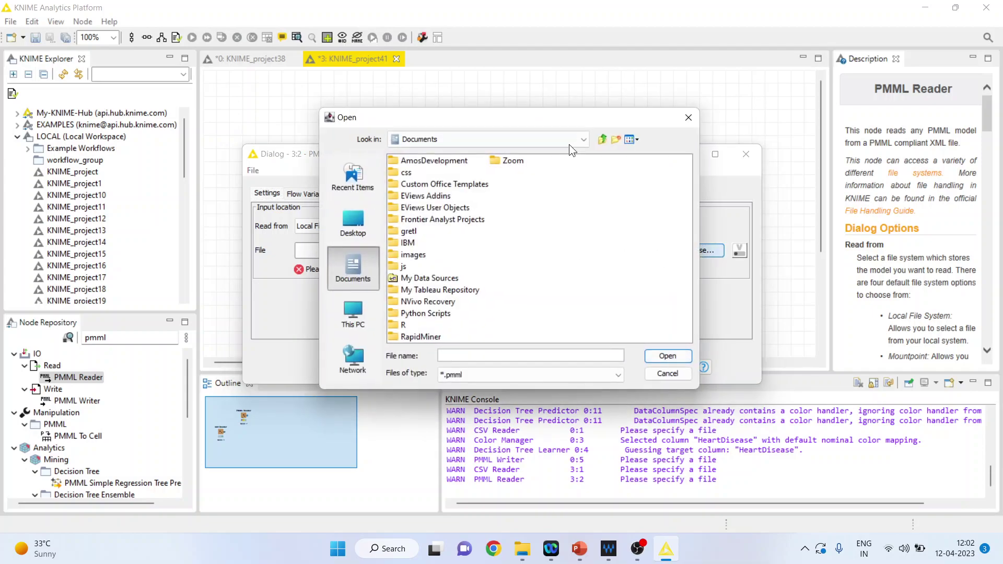
pyautogui.click(584, 138)
pyautogui.click(517, 168)
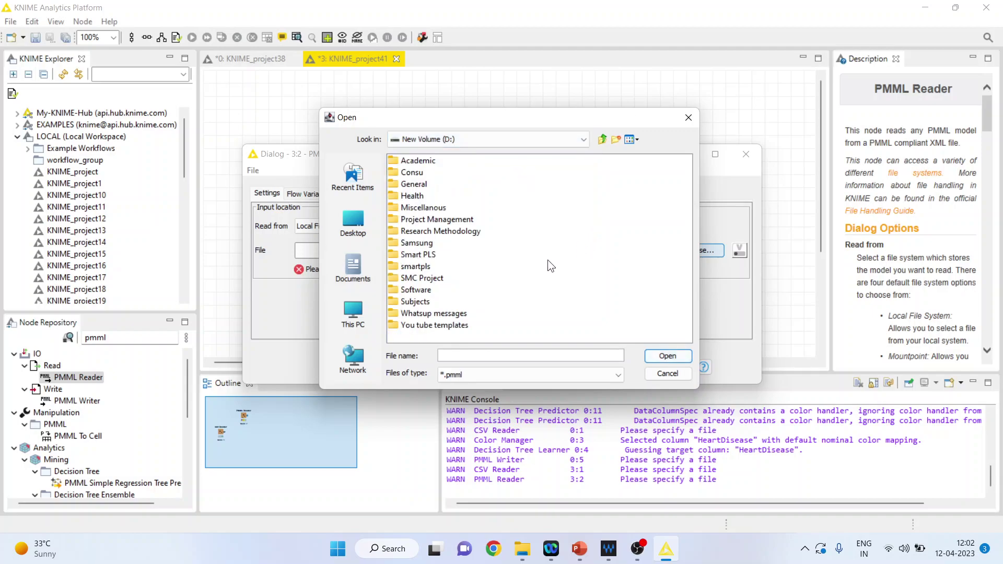
pyautogui.doubleClick(450, 231)
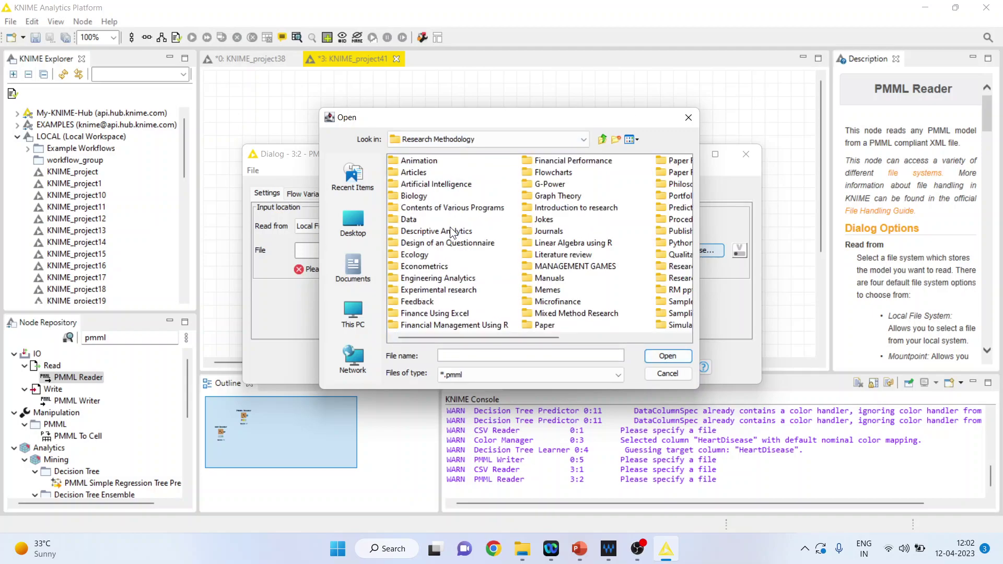
pyautogui.doubleClick(678, 208)
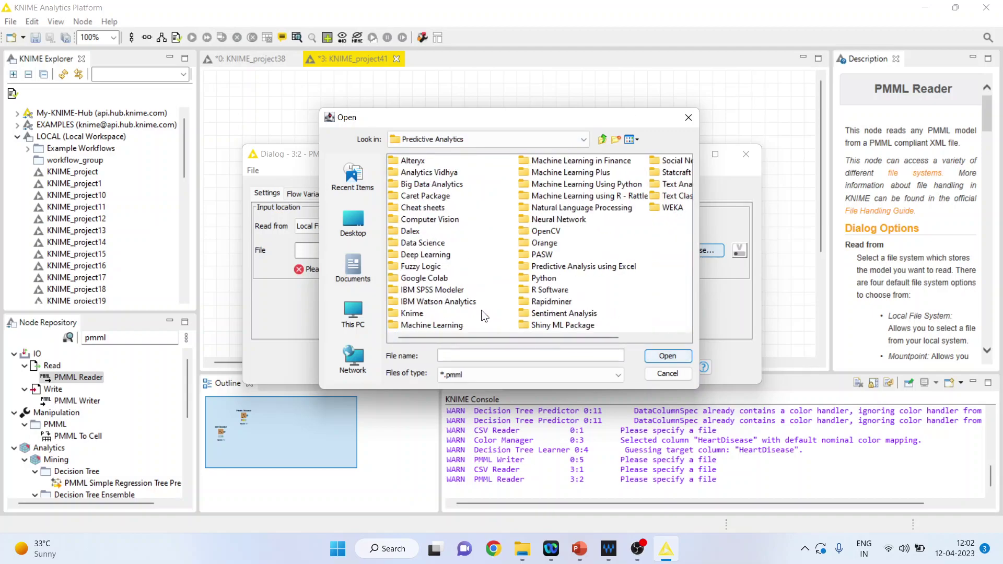
pyautogui.doubleClick(410, 314)
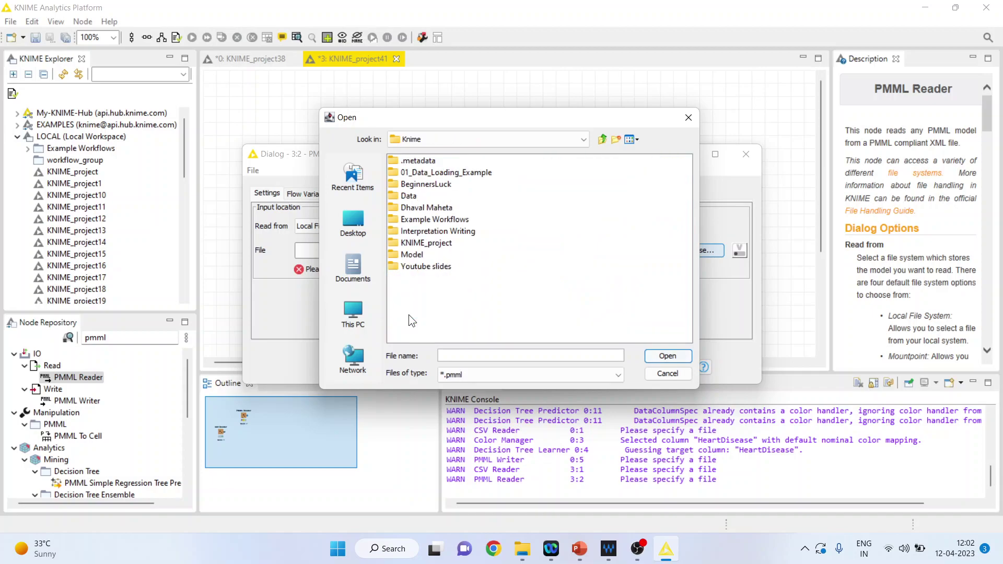
pyautogui.doubleClick(410, 254)
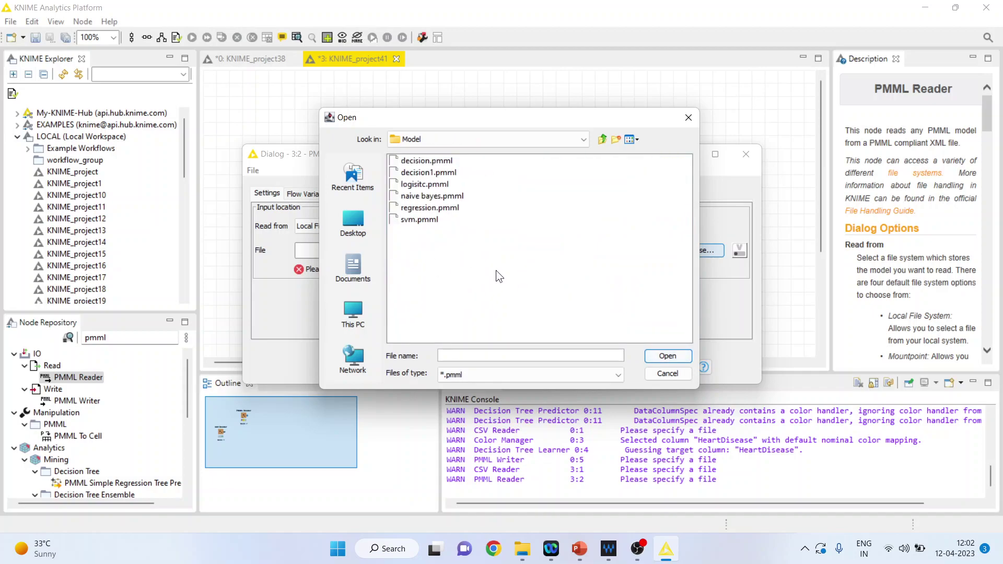
# Select decision1.pmml as the model file, accept the settings, and execute the PMML Reader
pyautogui.click(440, 173)
pyautogui.click(667, 356)
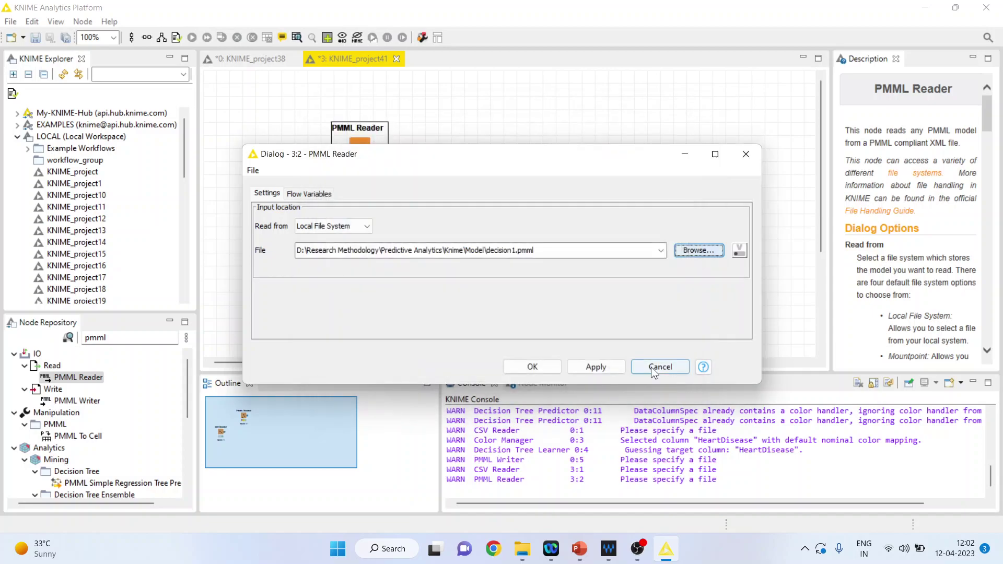
pyautogui.click(530, 367)
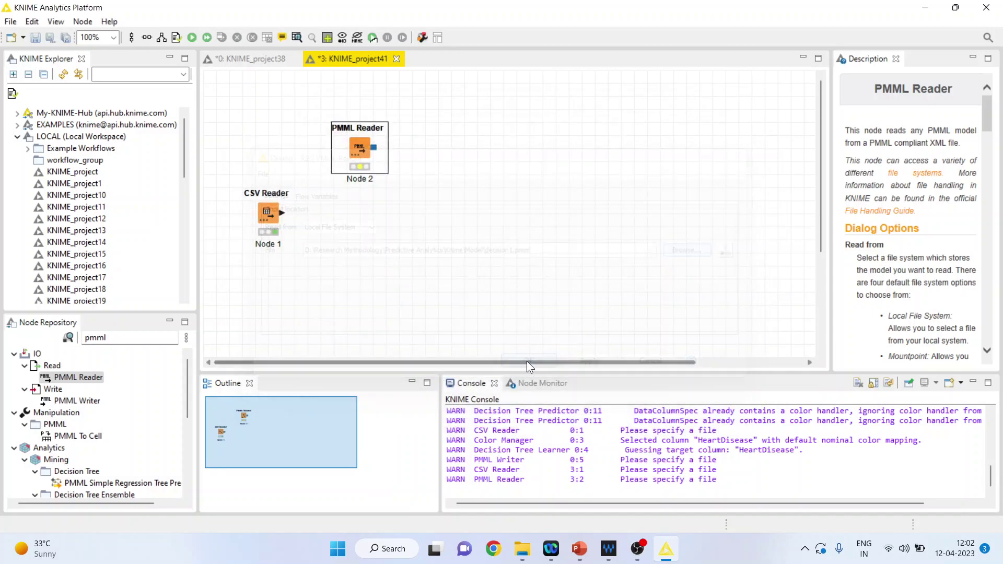
pyautogui.rightClick(363, 150)
pyautogui.click(406, 174)
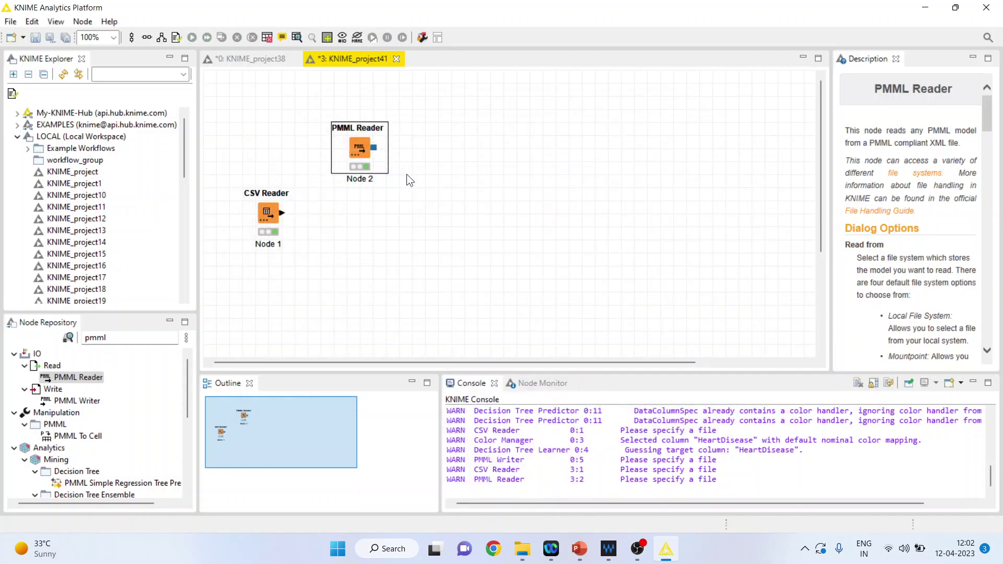
# Add a PMML Predictor node after the PMML Reader and connect the CSV Reader's output to it
pyautogui.click(142, 340)
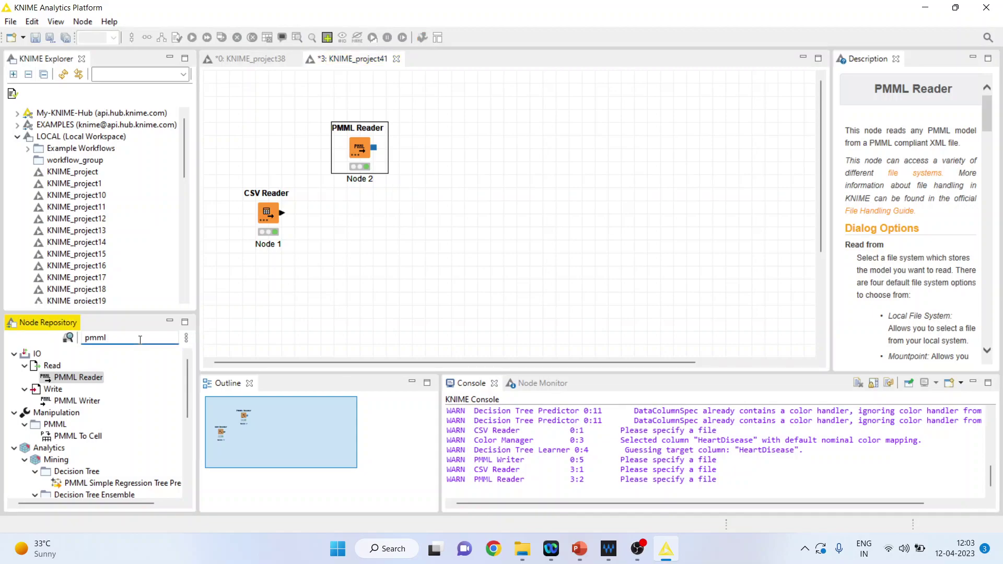
pyautogui.write('p')
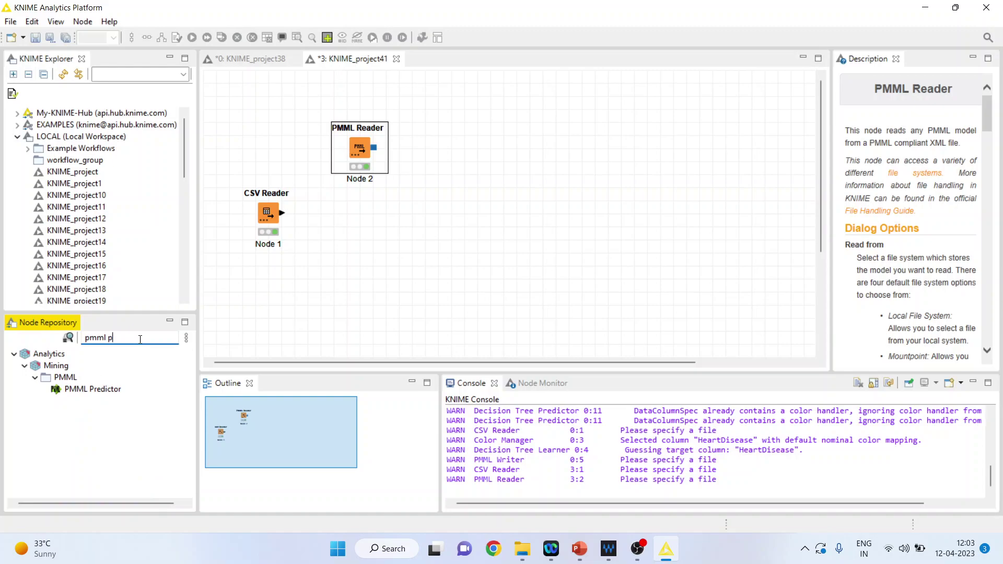
pyautogui.doubleClick(115, 388)
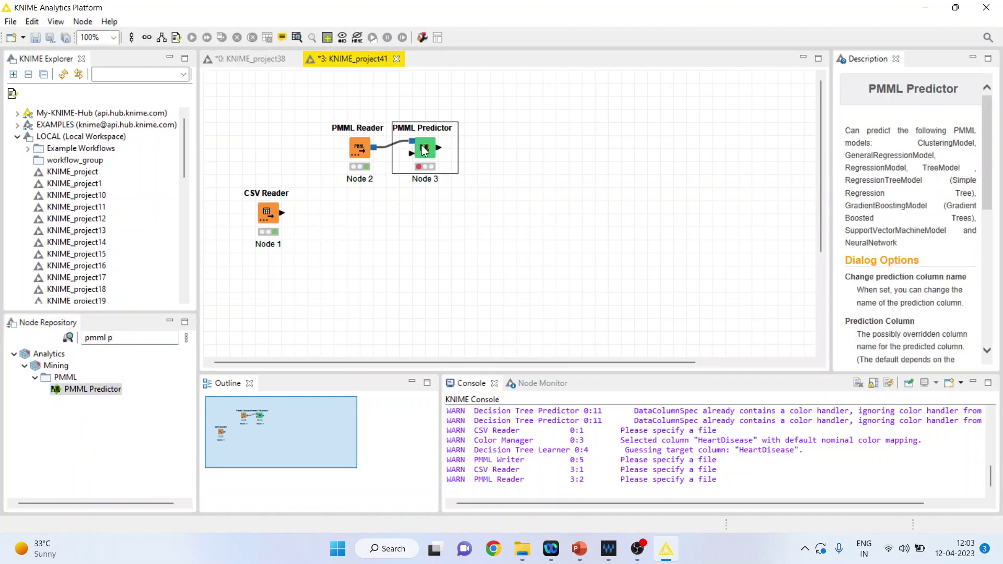
pyautogui.moveTo(422, 212); pyautogui.dragTo(428, 220)
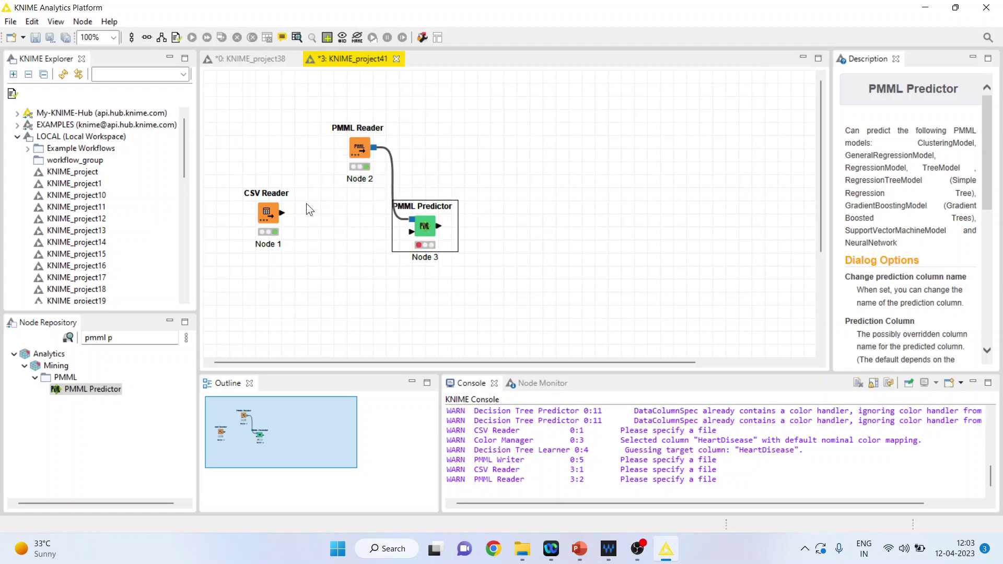
pyautogui.moveTo(277, 215); pyautogui.dragTo(301, 216)
pyautogui.moveTo(383, 233); pyautogui.dragTo(413, 234)
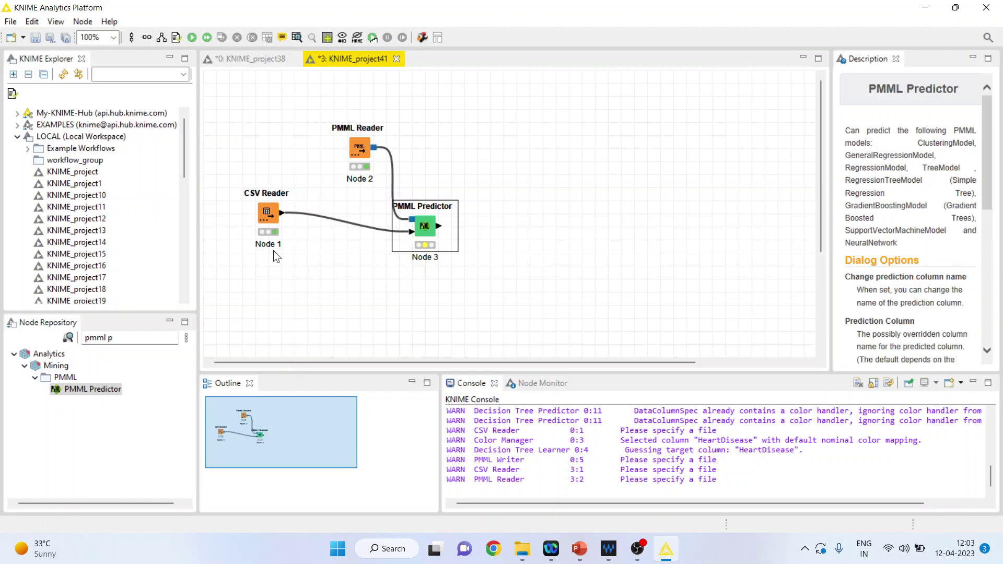
# Enable prediction column renaming and appended class probabilities on the PMML Predictor, then execute it
pyautogui.rightClick(430, 230)
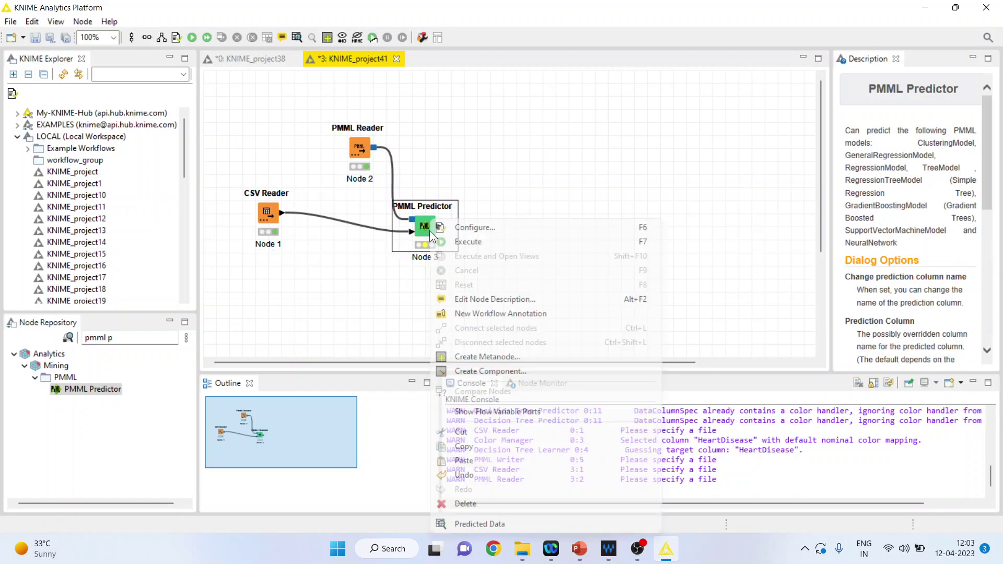
pyautogui.click(460, 227)
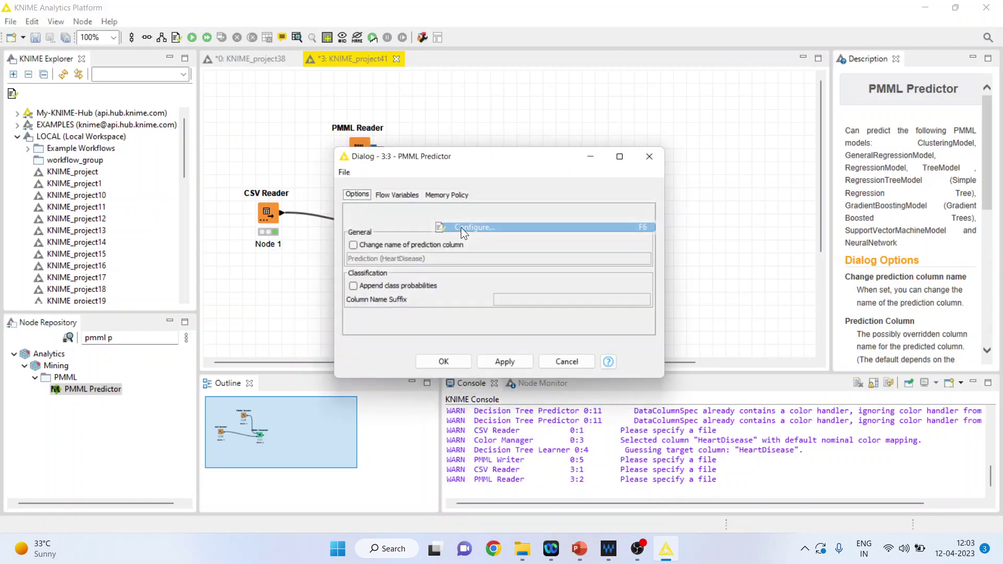
pyautogui.click(349, 246)
pyautogui.click(349, 287)
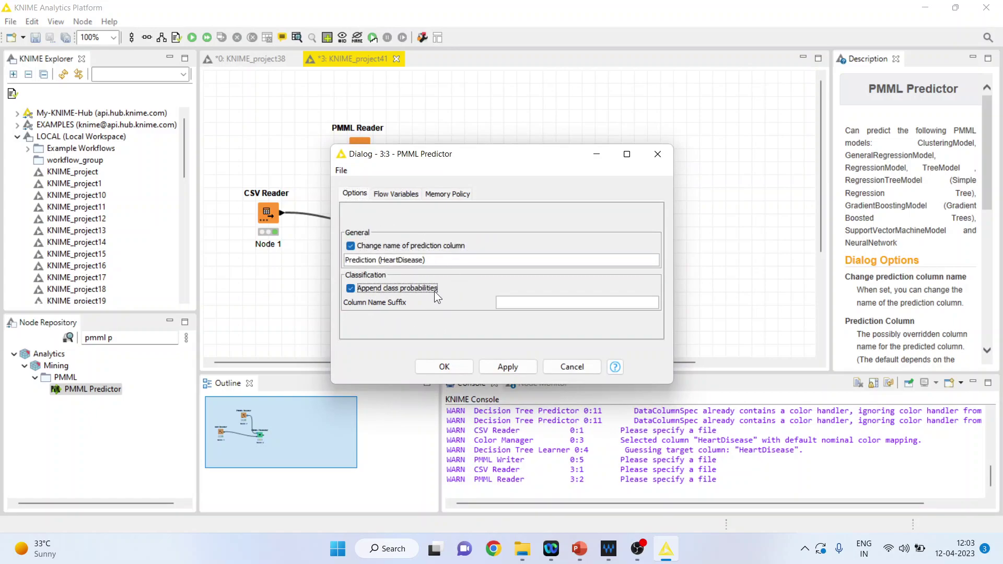
pyautogui.click(443, 366)
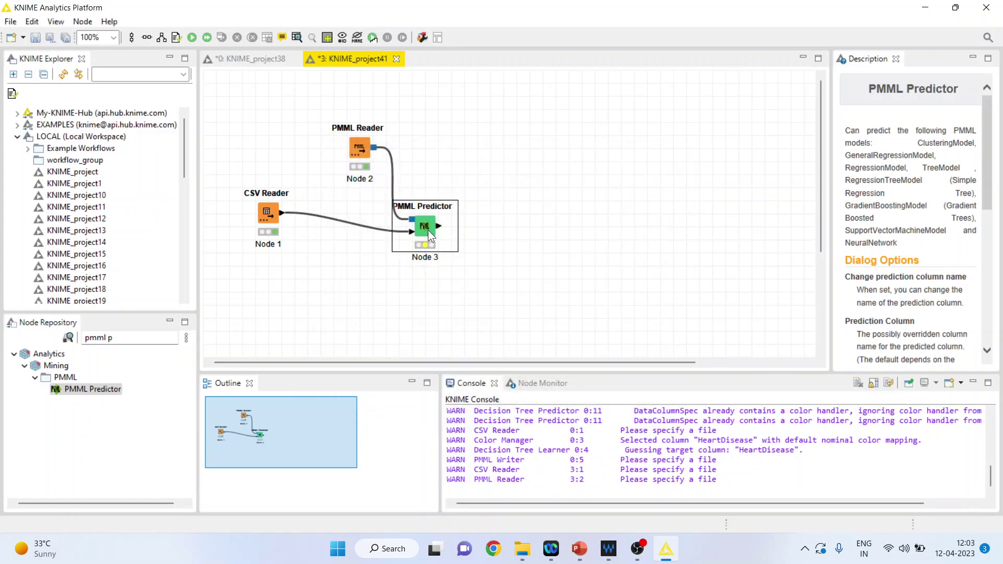
pyautogui.rightClick(427, 230)
pyautogui.click(462, 242)
pyautogui.rightClick(431, 230)
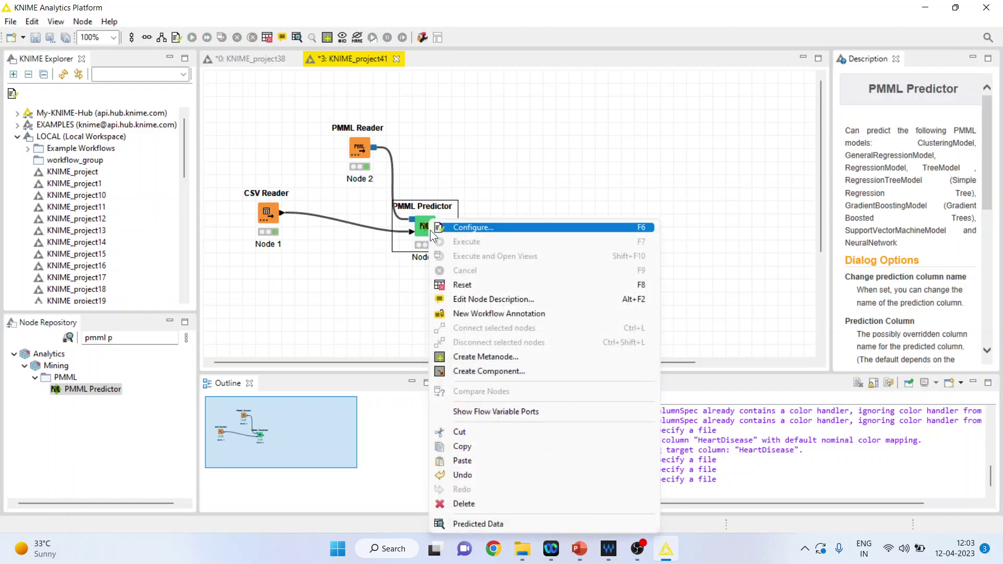
pyautogui.click(508, 523)
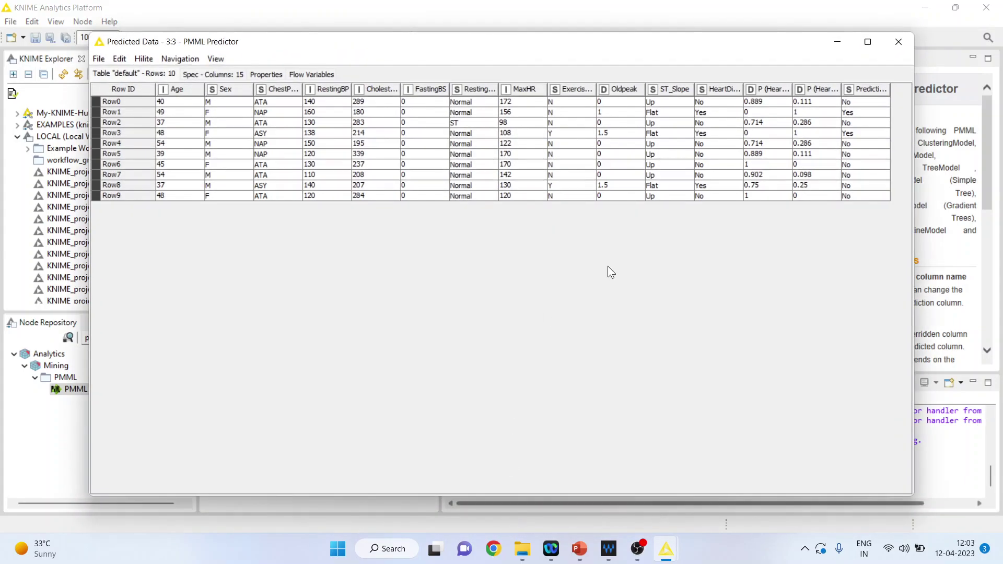
pyautogui.moveTo(867, 102); pyautogui.dragTo(878, 198)
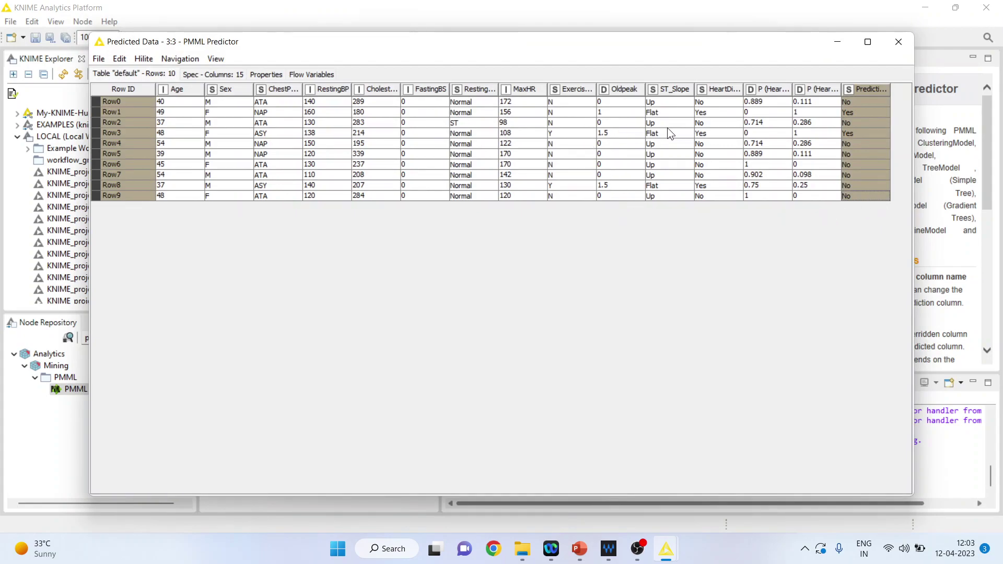
pyautogui.moveTo(728, 103); pyautogui.dragTo(734, 206)
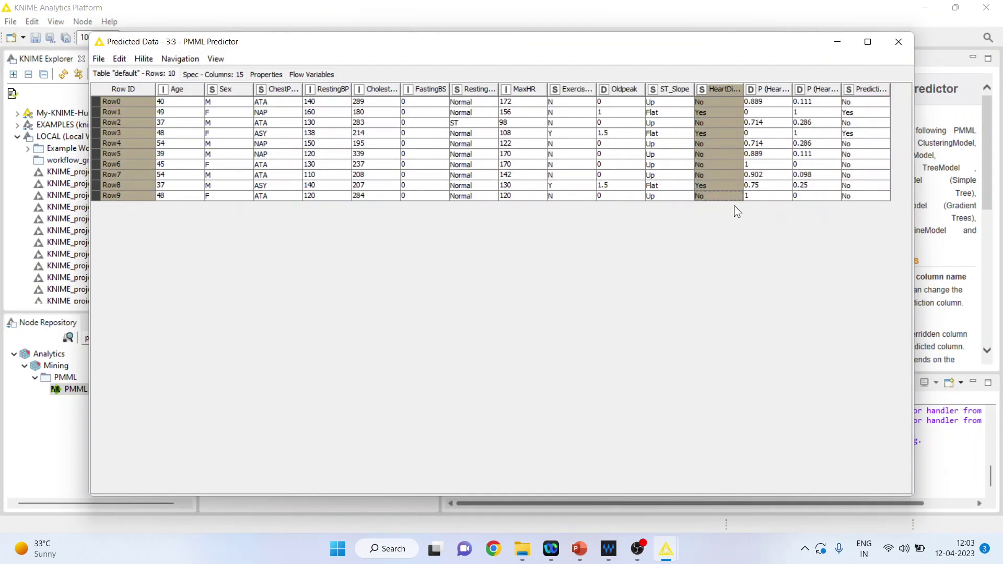
pyautogui.click(897, 43)
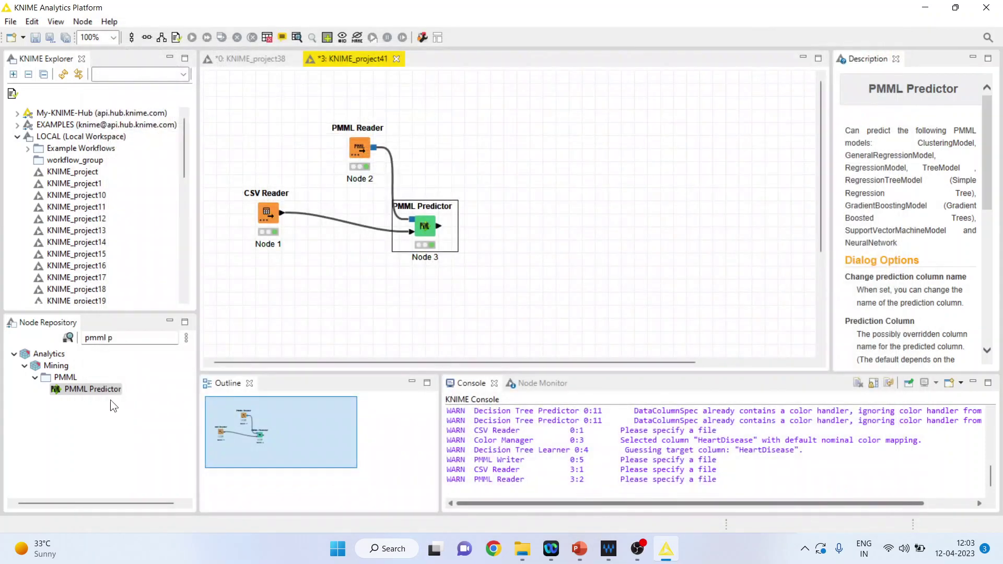
# Search for 'scorer' and drop a Scorer node after the PMML Predictor
pyautogui.click(128, 339)
pyautogui.press('BackSpace')
pyautogui.press('BackSpace')
pyautogui.press('BackSpace')
pyautogui.press('BackSpace')
pyautogui.press('BackSpace')
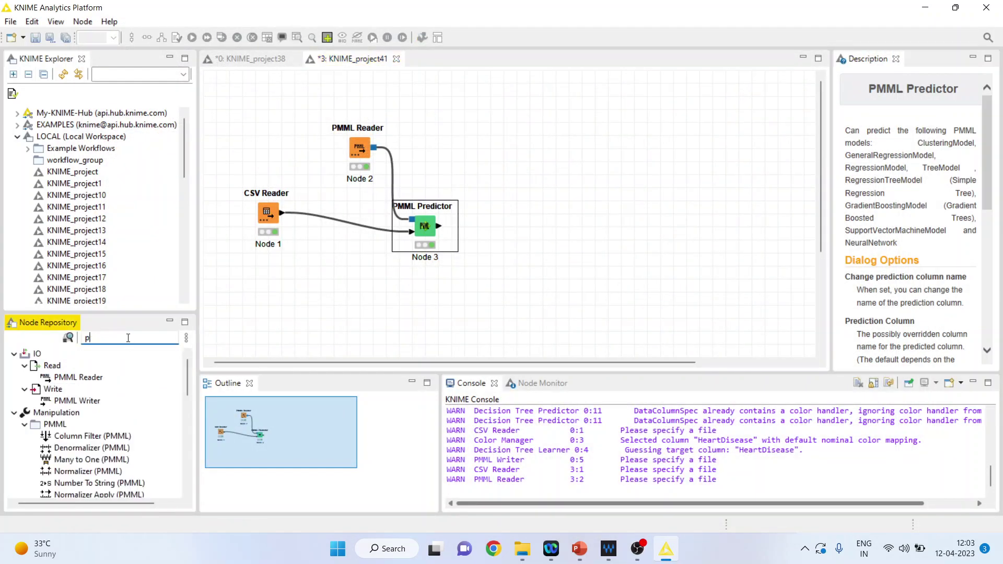
pyautogui.press('BackSpace')
pyautogui.write('scorer')
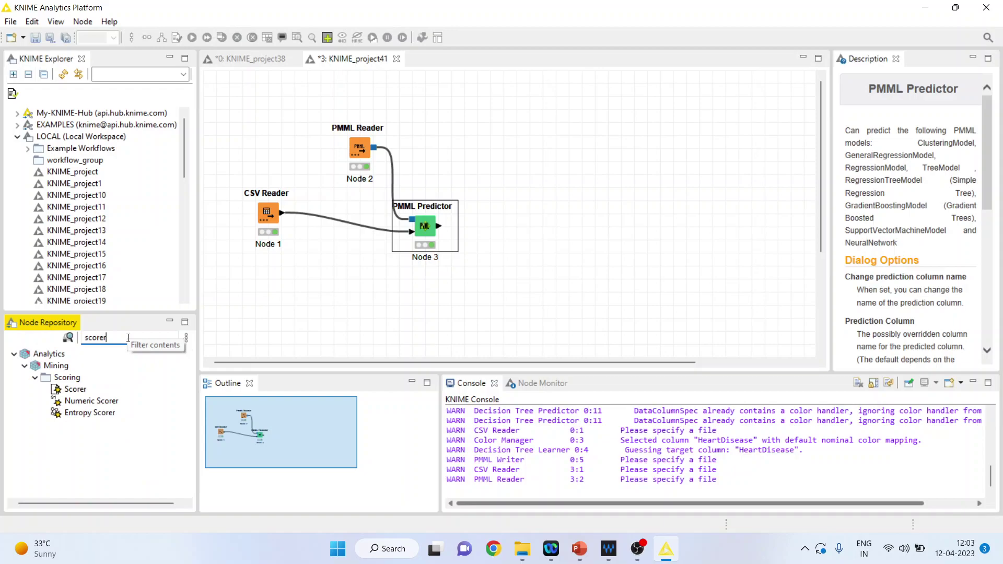
pyautogui.moveTo(76, 389); pyautogui.dragTo(502, 225)
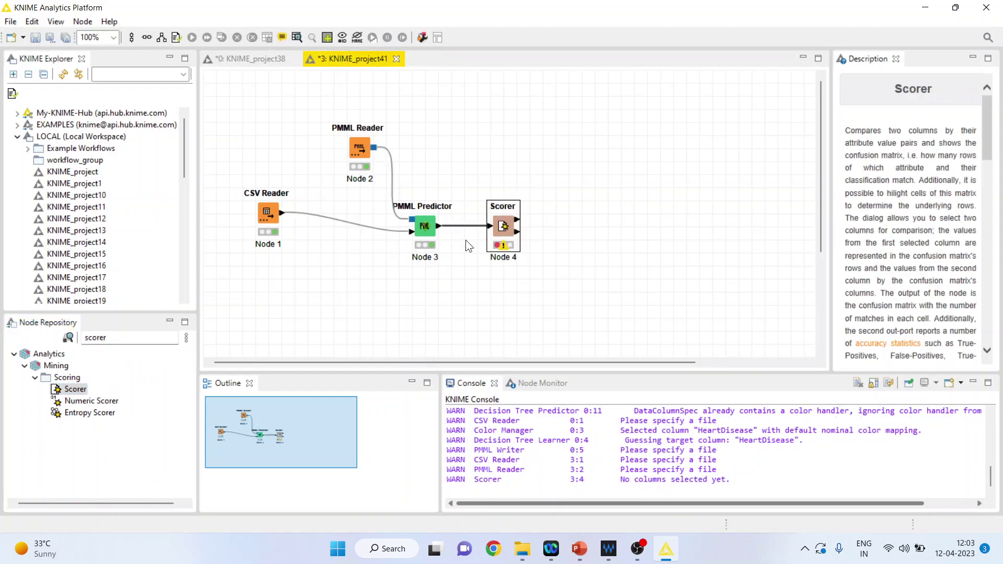
# Set the Scorer's first column to HeartDisease, confirm, and execute the Scorer
pyautogui.rightClick(506, 227)
pyautogui.click(553, 197)
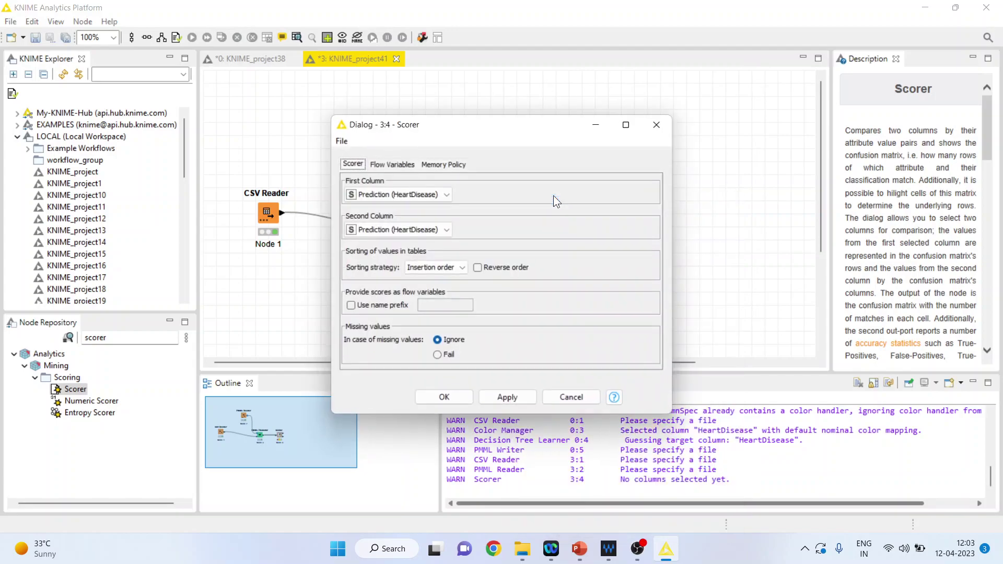
pyautogui.click(448, 195)
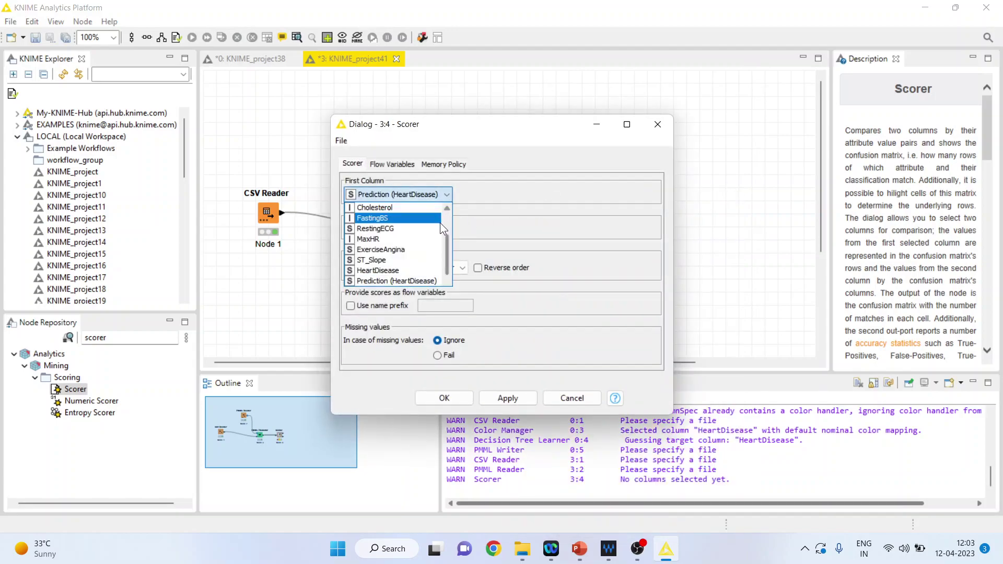
pyautogui.click(414, 271)
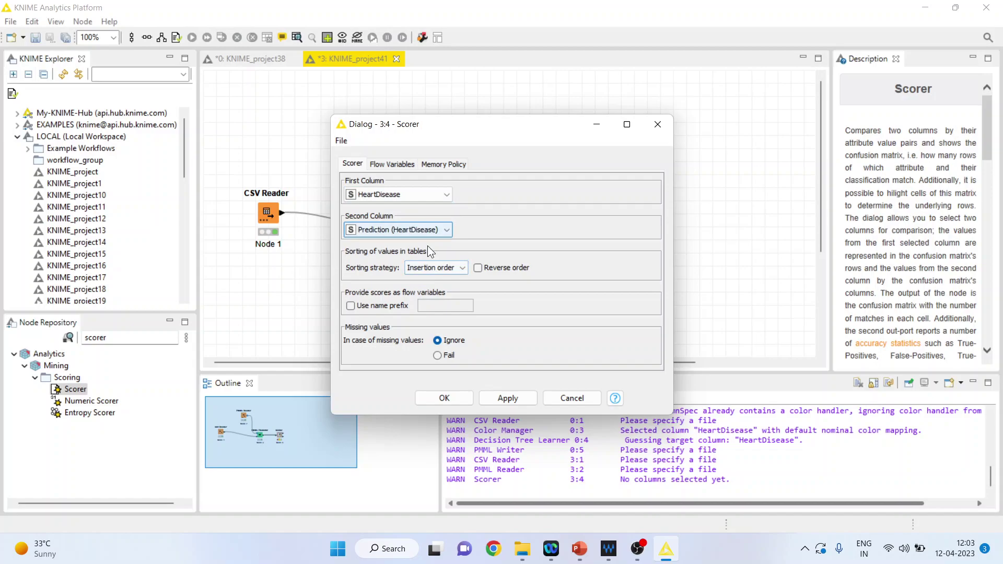
pyautogui.click(444, 399)
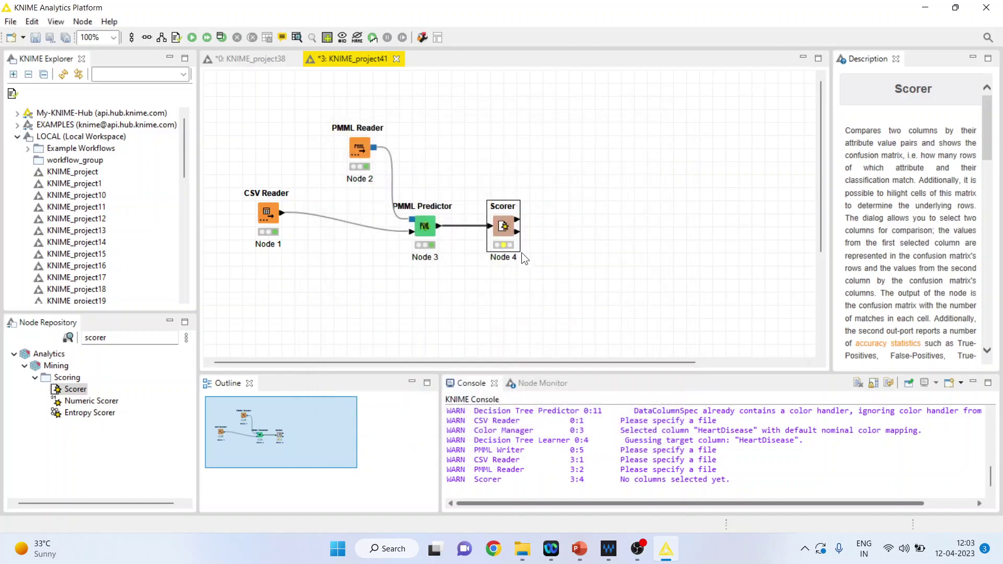
pyautogui.rightClick(509, 225)
pyautogui.click(549, 214)
pyautogui.rightClick(499, 230)
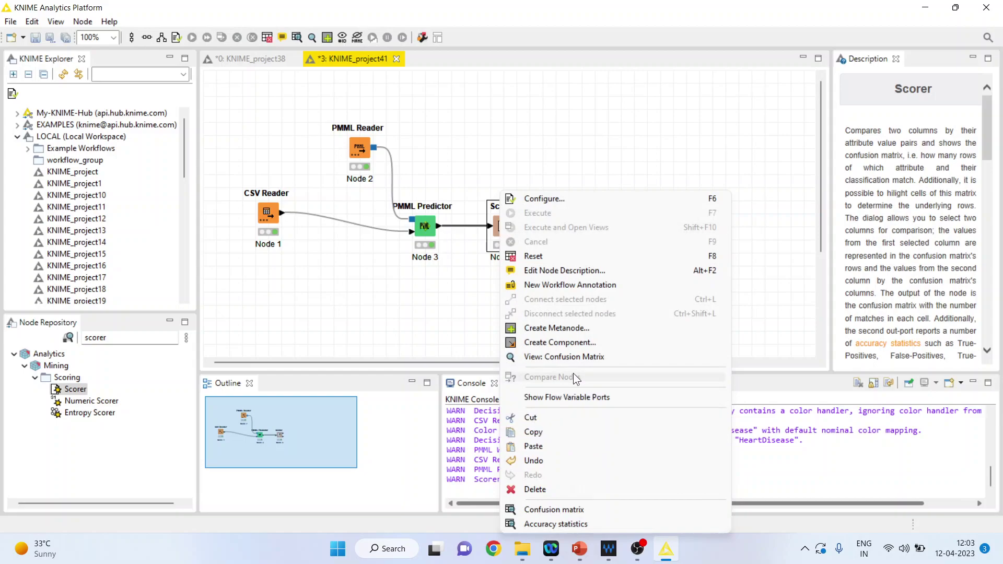
# View the confusion matrix: 7 No/No, 2 Yes/Yes, and 1 misclassified case
pyautogui.click(574, 357)
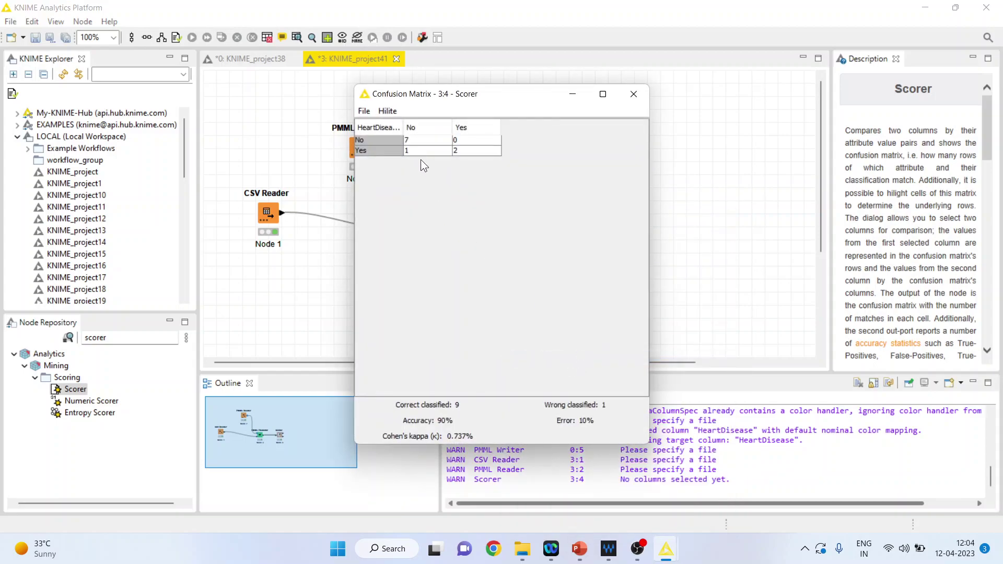
pyautogui.click(415, 140)
pyautogui.click(469, 153)
pyautogui.click(430, 151)
# Bring the Decision Tree presentation forward and display slide 3, the Thank You slide
pyautogui.moveTo(577, 547)
pyautogui.click(504, 485)
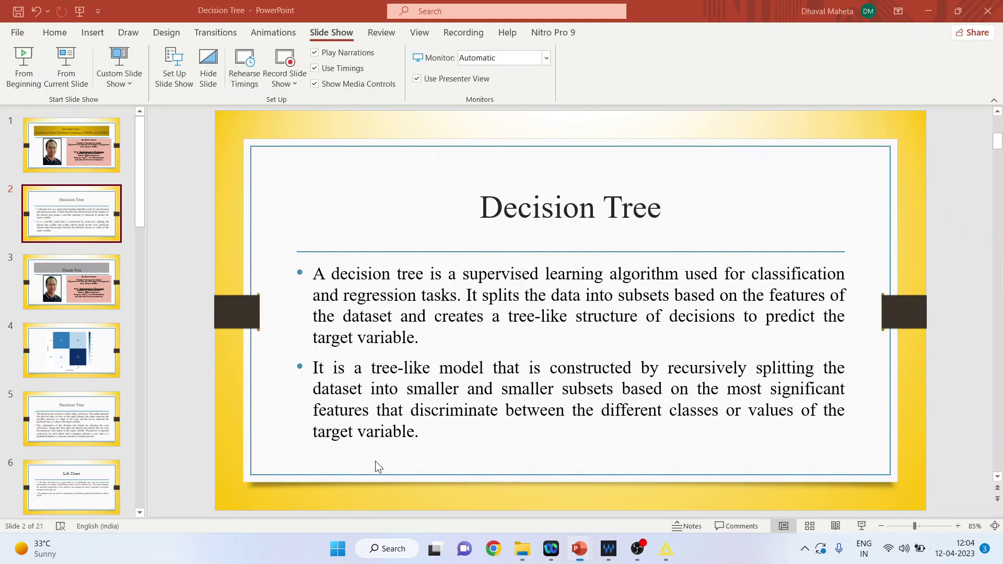
pyautogui.click(71, 289)
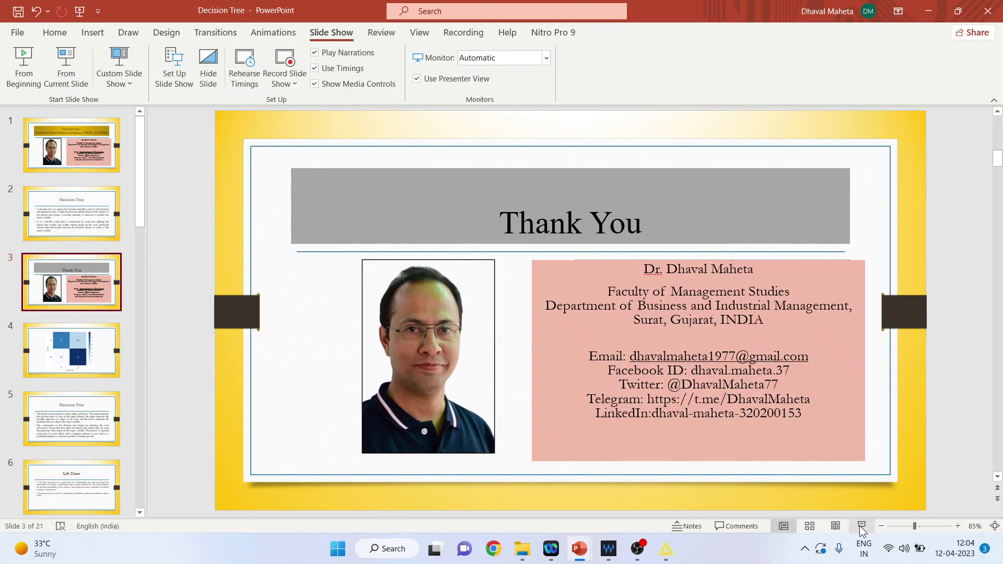